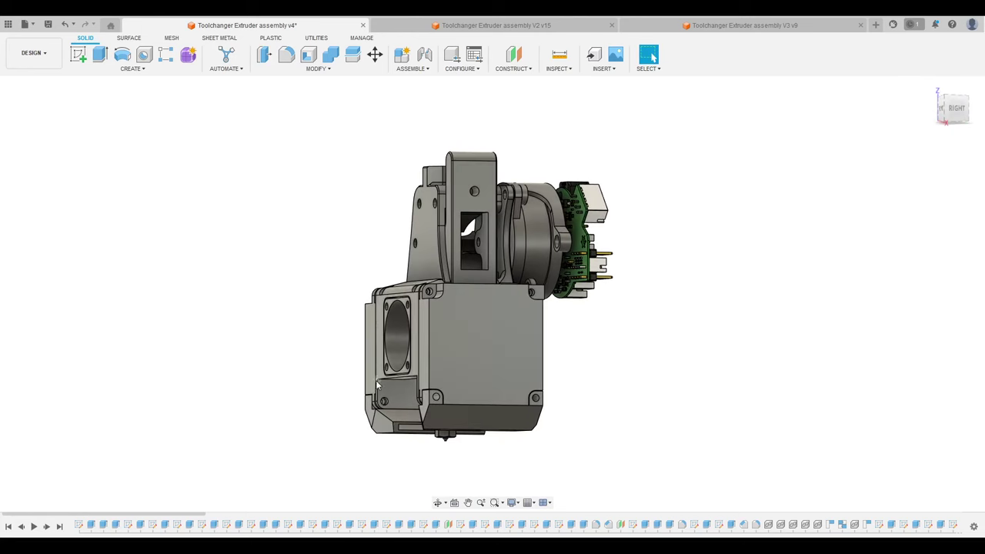
Step: Examine the v4 toolchanger extruder assembly from the front and right side, including its fan opening and side ducts
middle_click_drag(288, 345, 307, 355, "shift")
key("F6")
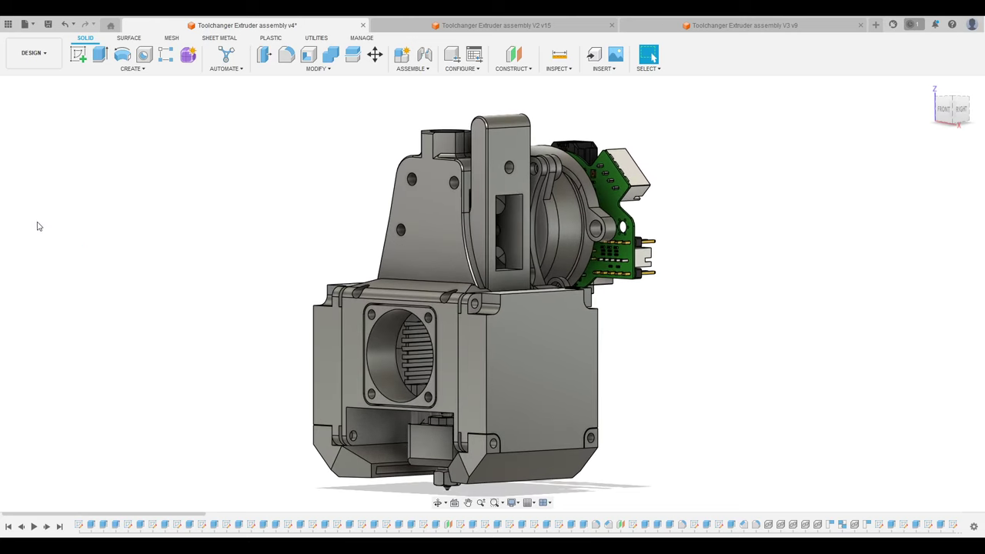
middle_click_drag(87, 241, 339, 413, "shift")
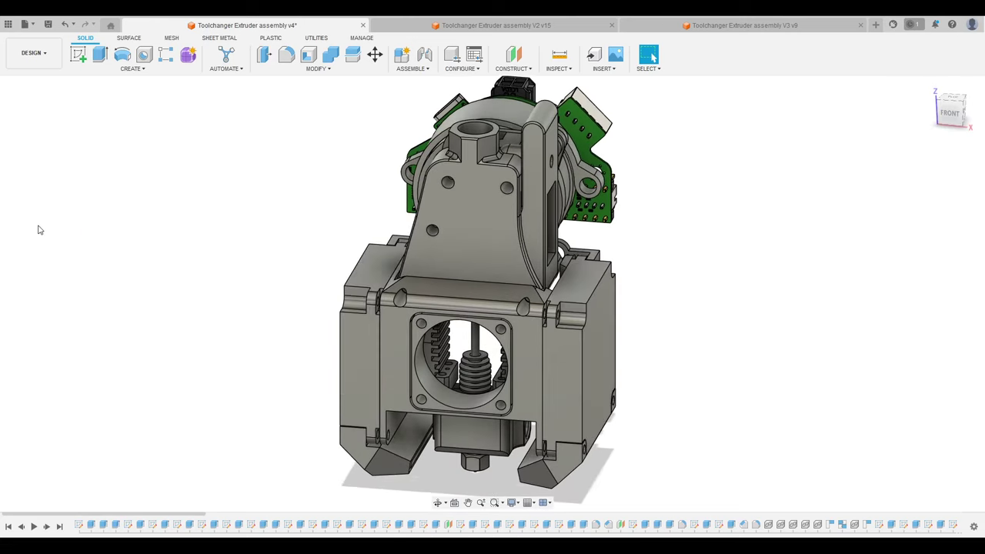
middle_click_drag(288, 292, 345, 282, "shift")
scroll(346, 282, "up", 2)
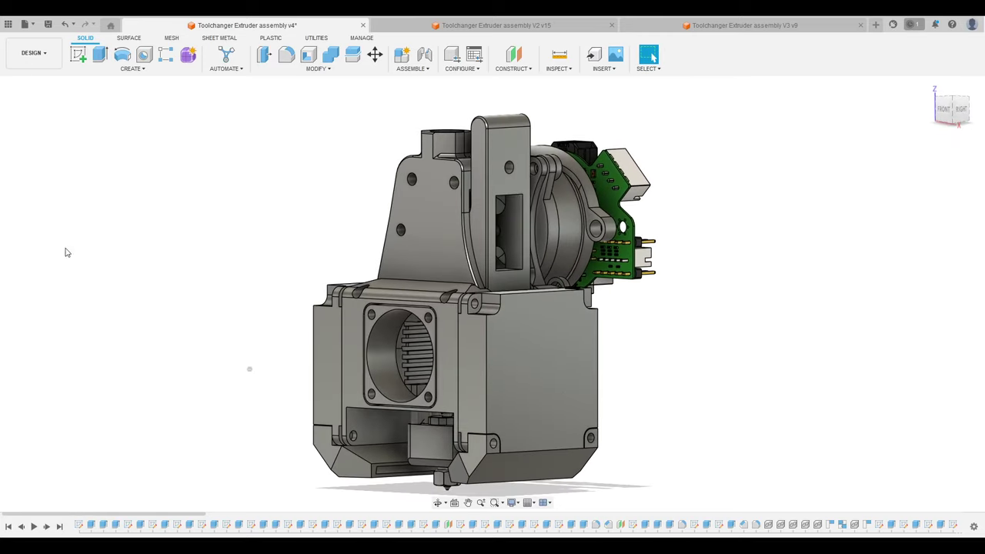
middle_click_drag(196, 281, 304, 279, "shift")
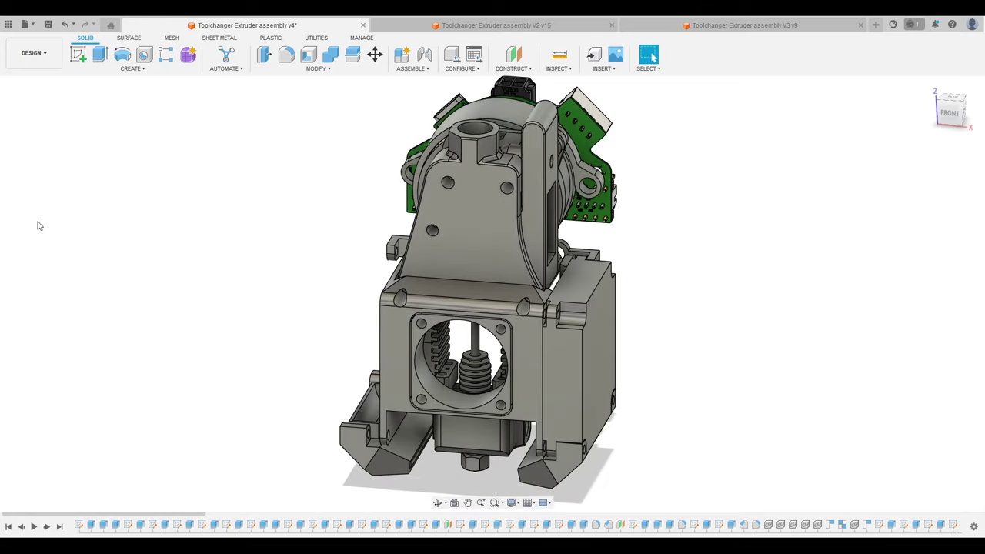
middle_click_drag(283, 283, 349, 275, "shift")
scroll(302, 297, "down", 2)
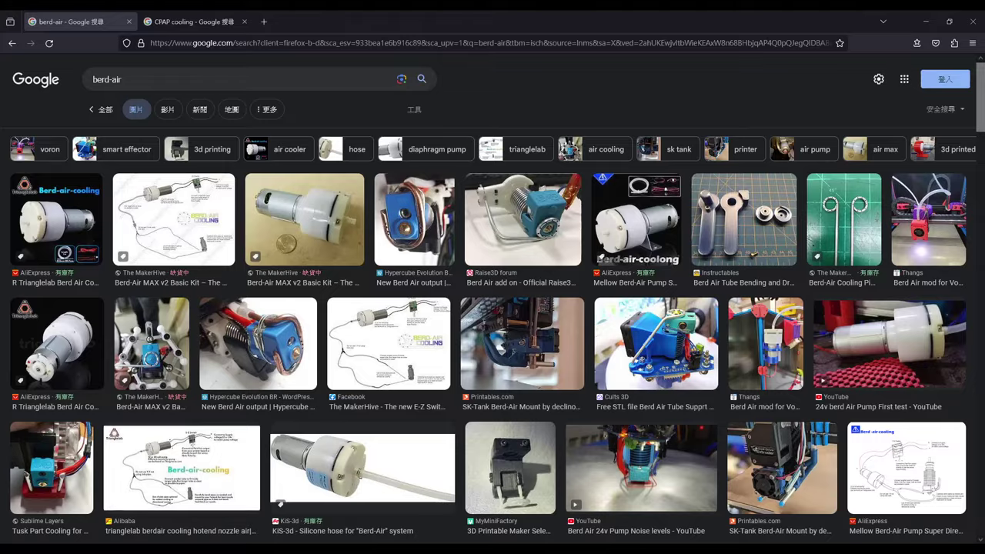
Step: Browse the berd-air image search results for pump, tube and mount examples
scroll(493, 308, "down", 1)
scroll(493, 308, "down", 1)
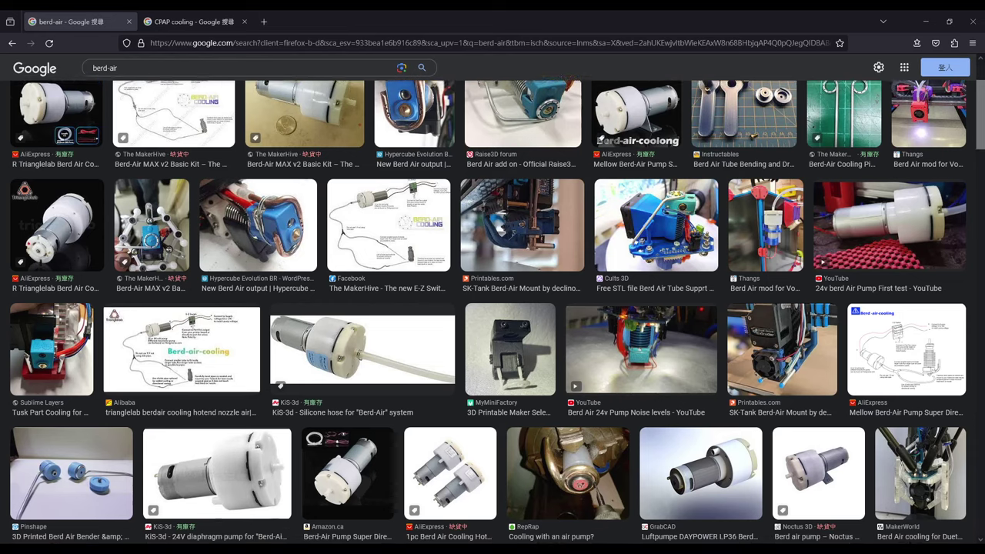
scroll(488, 312, "down", 2)
scroll(493, 311, "down", 2)
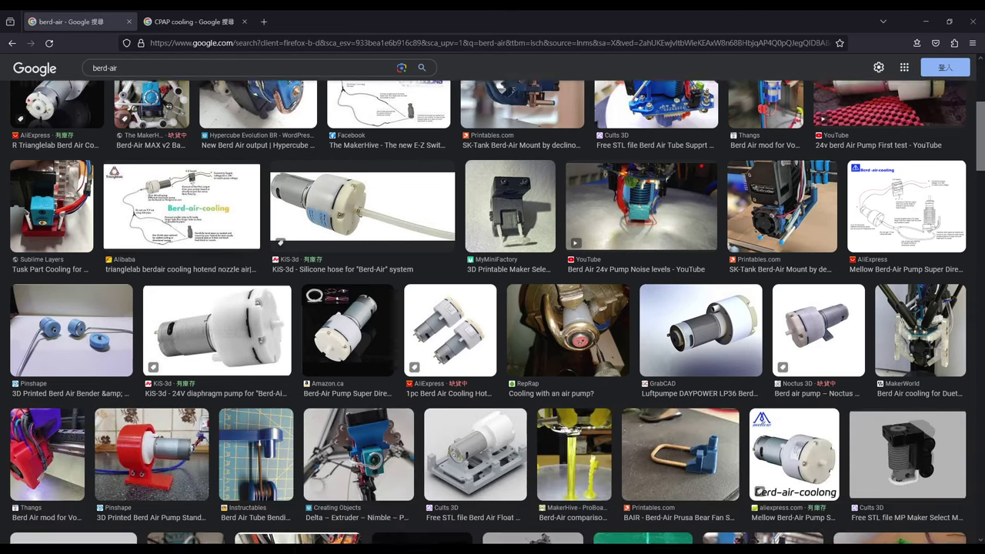
scroll(30, 257, "down", 1)
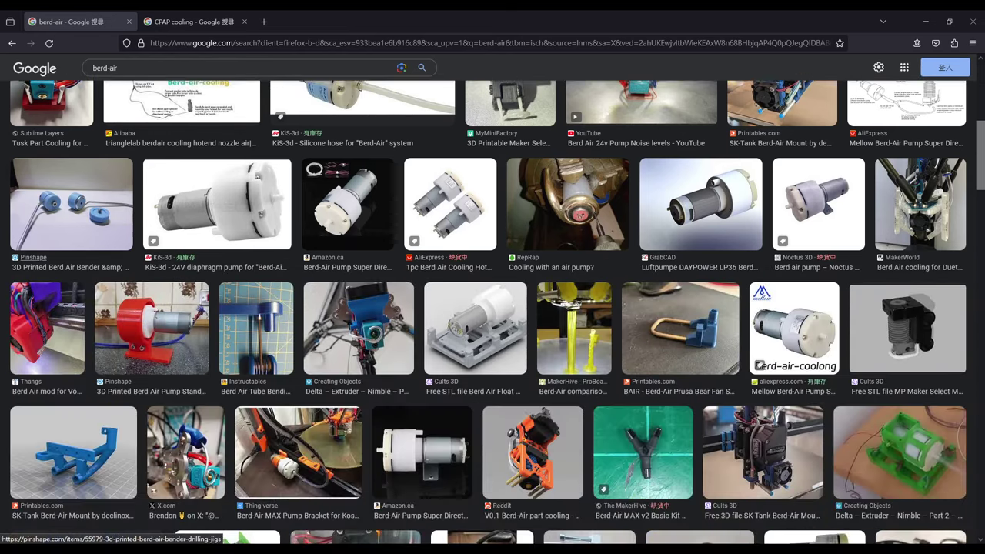
Step: Switch to the CPAP cooling image results and look through the blower, hose and printer duct examples
key("ctrl+Tab")
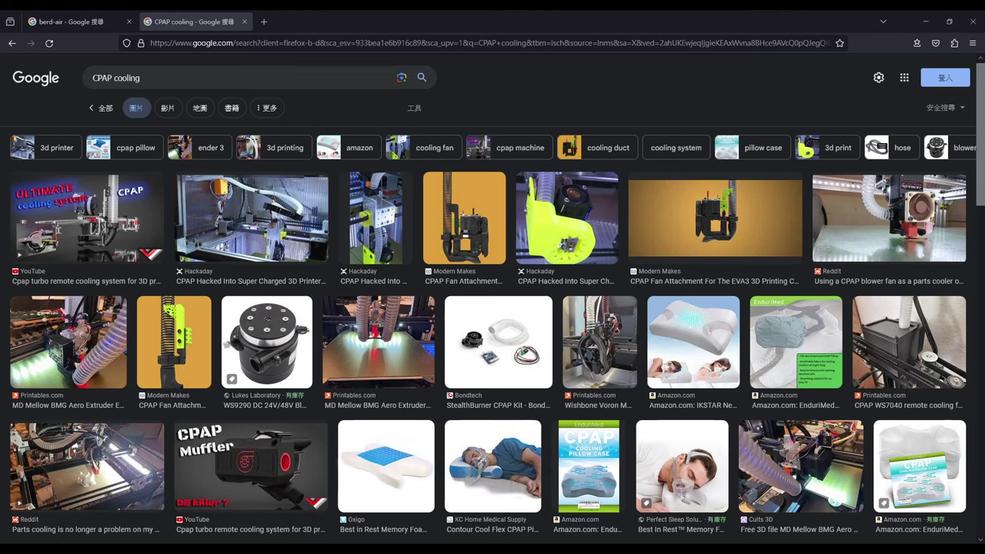
scroll(493, 299, "down", 2)
scroll(493, 299, "down", 1)
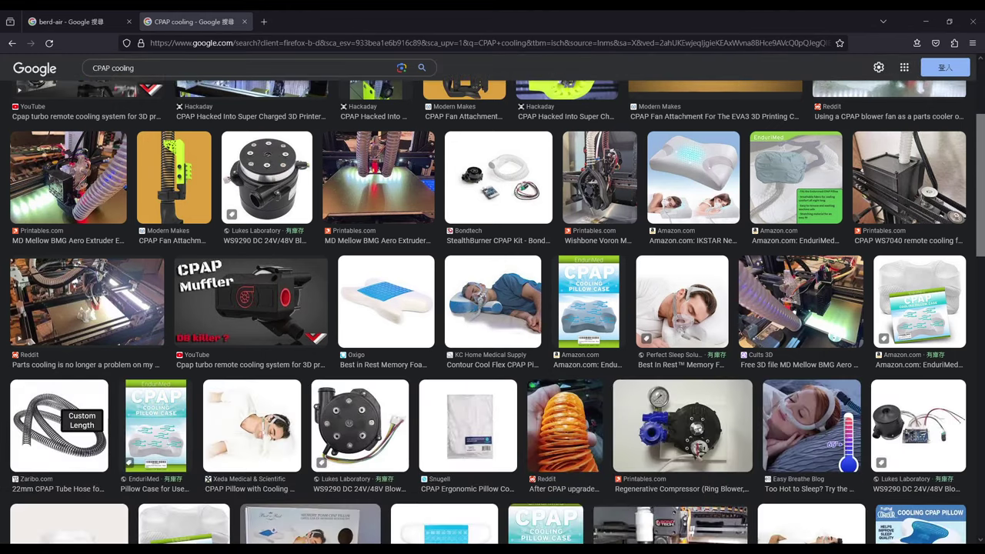
scroll(493, 312, "down", 5)
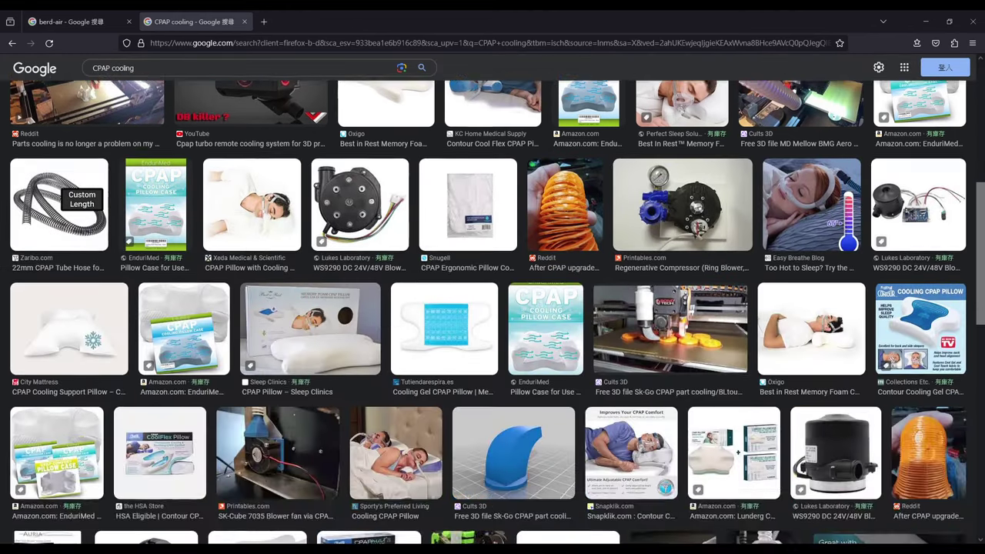
scroll(492, 312, "down", 4)
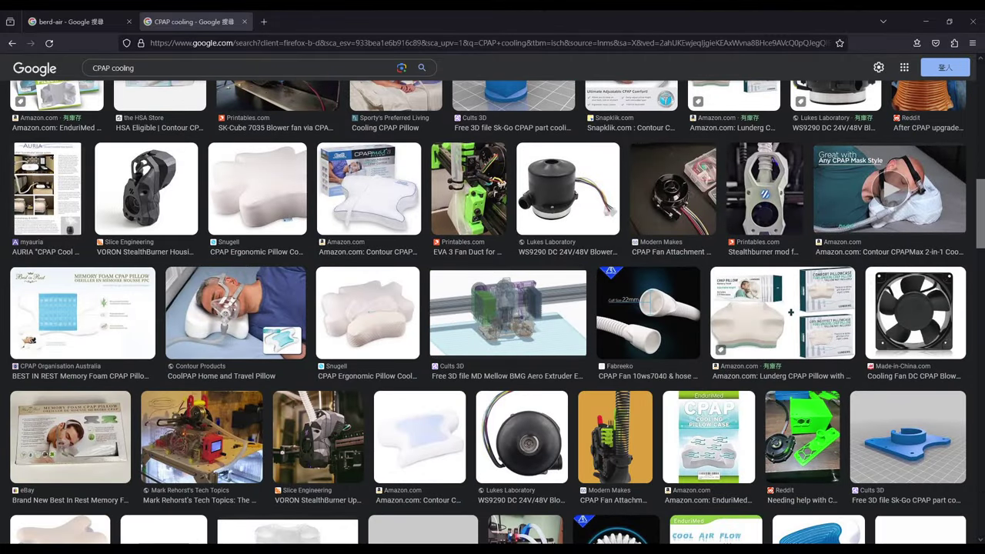
scroll(493, 312, "down", 3)
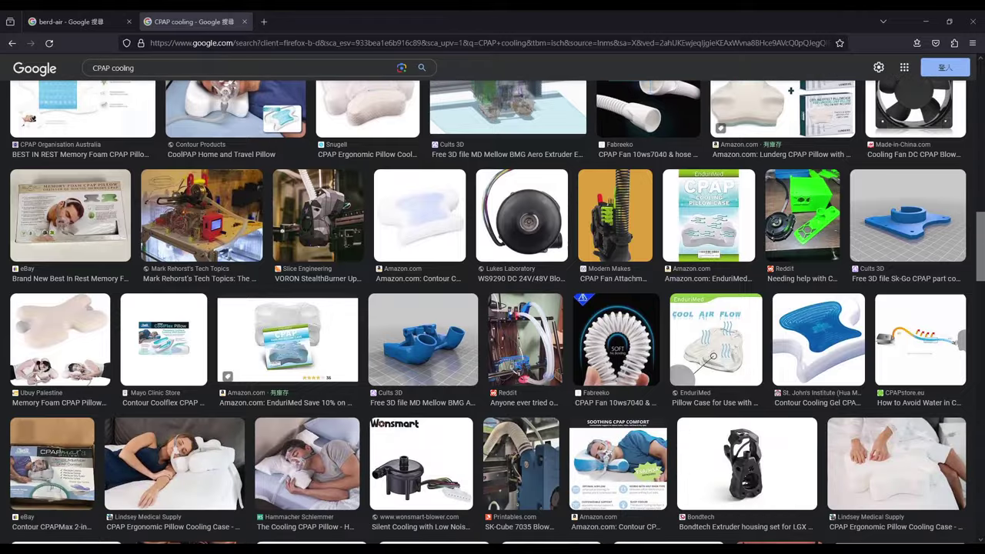
scroll(492, 312, "down", 3)
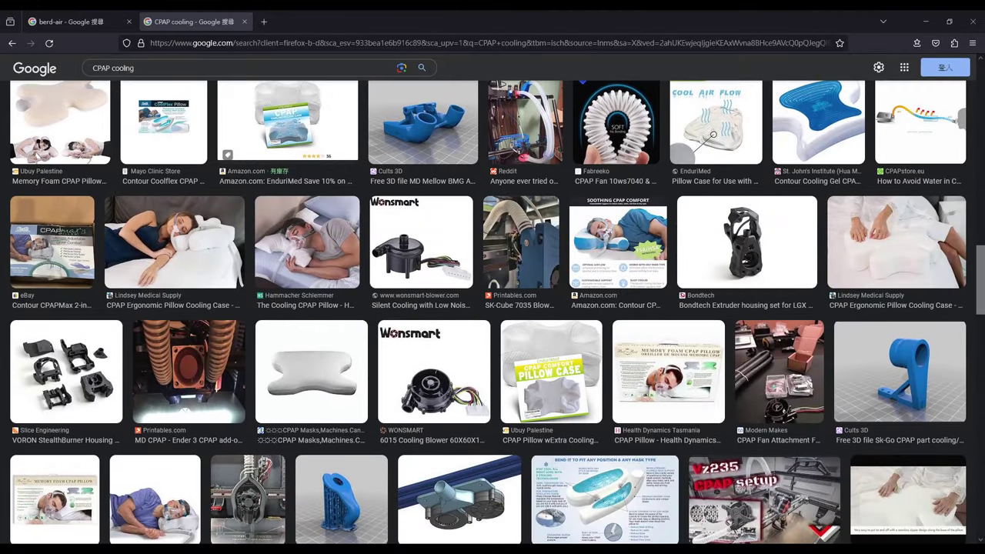
scroll(492, 312, "down", 6)
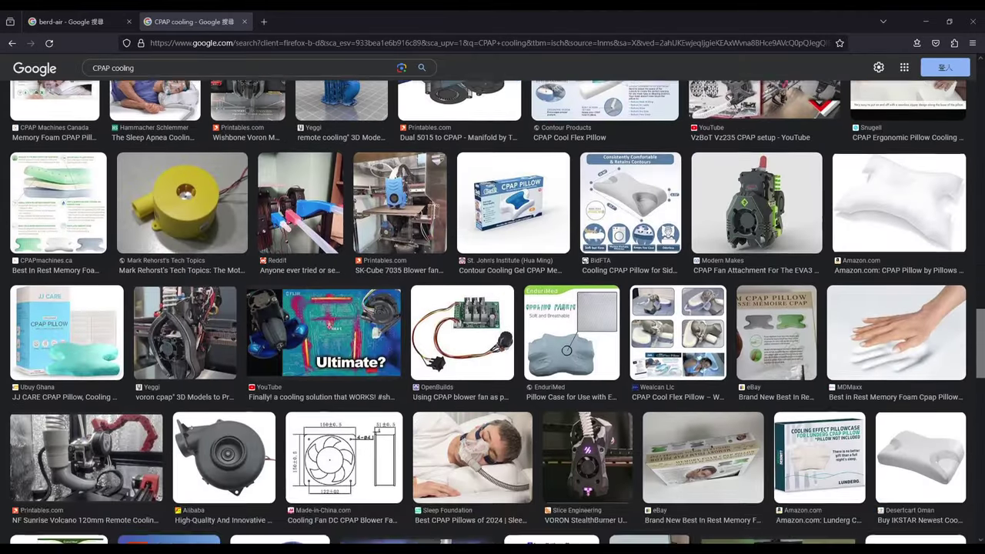
scroll(493, 312, "down", 3)
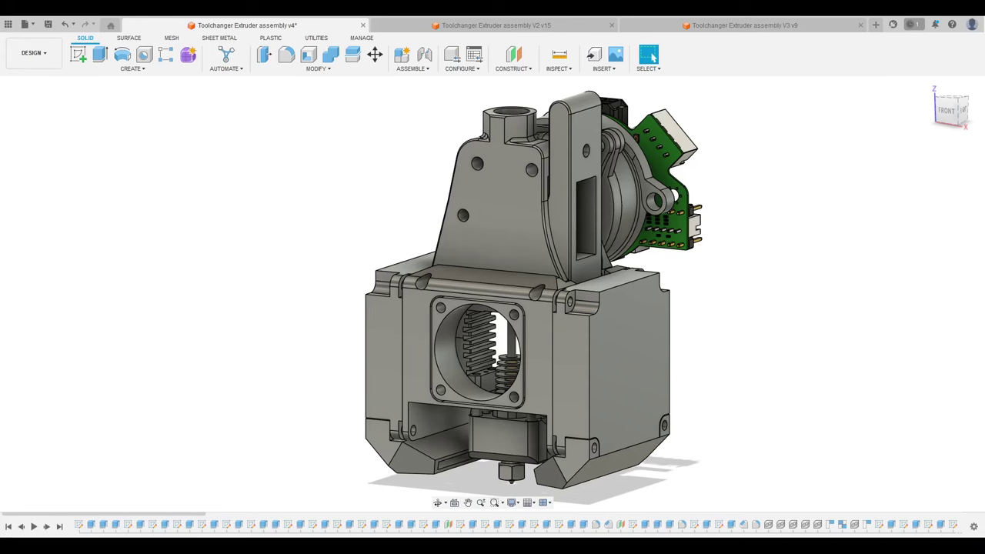
Step: View the v4 assembly squarely from the front, and inspect the exposed hotend and heatsink from the side
left_click(947, 110)
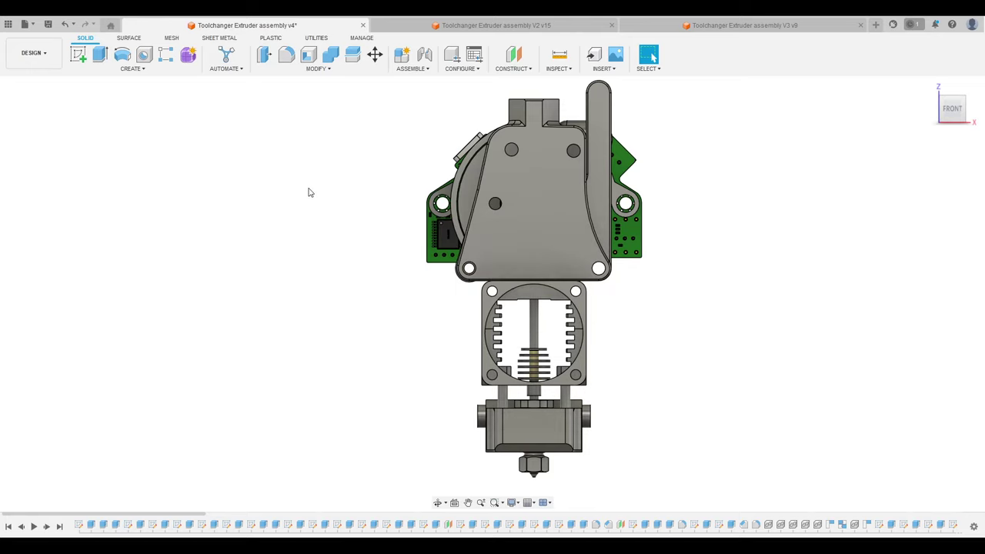
middle_click_drag(308, 192, 282, 179, "shift")
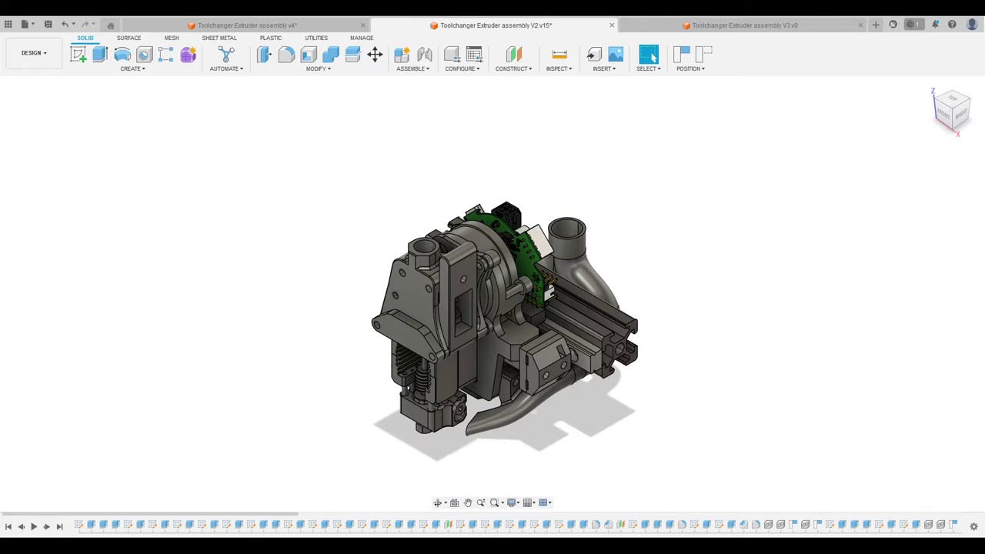
middle_click_drag(369, 243, 318, 268, "shift")
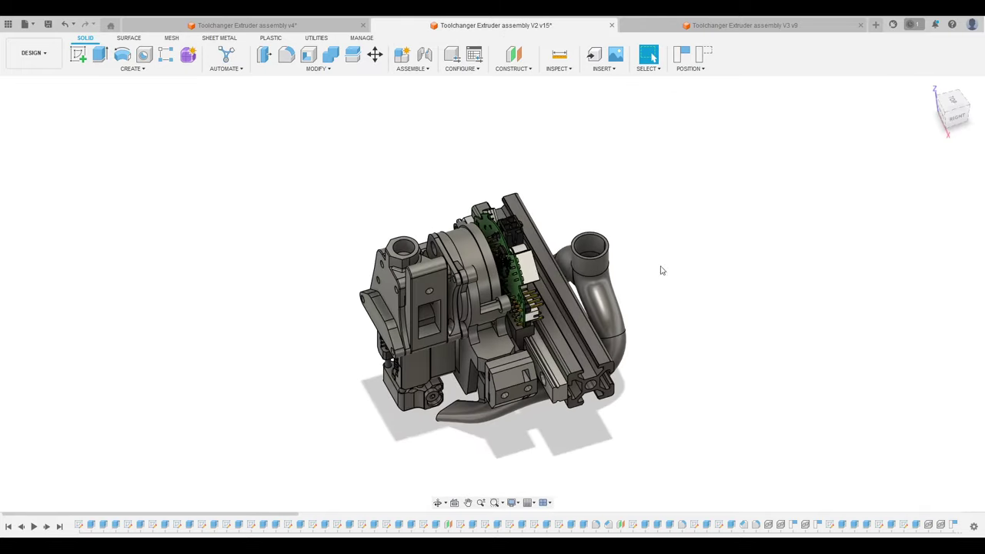
Step: Inspect the curved air duct and its round inlet behind the rail on the V2 extruder assembly
scroll(607, 250, "up", 8)
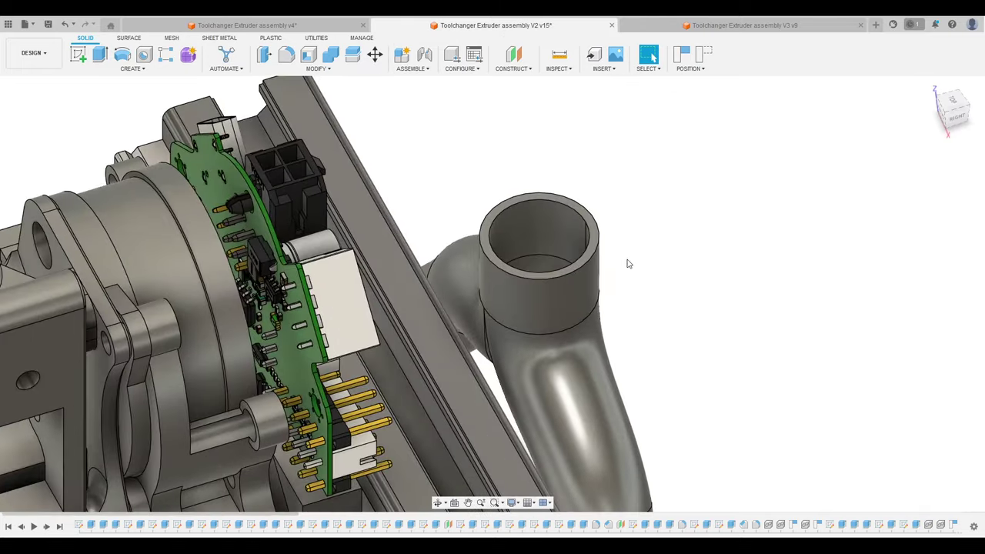
middle_click_drag(666, 286, 638, 239, "shift")
scroll(639, 239, "down", 3)
middle_click_drag(617, 352, 637, 304, "shift")
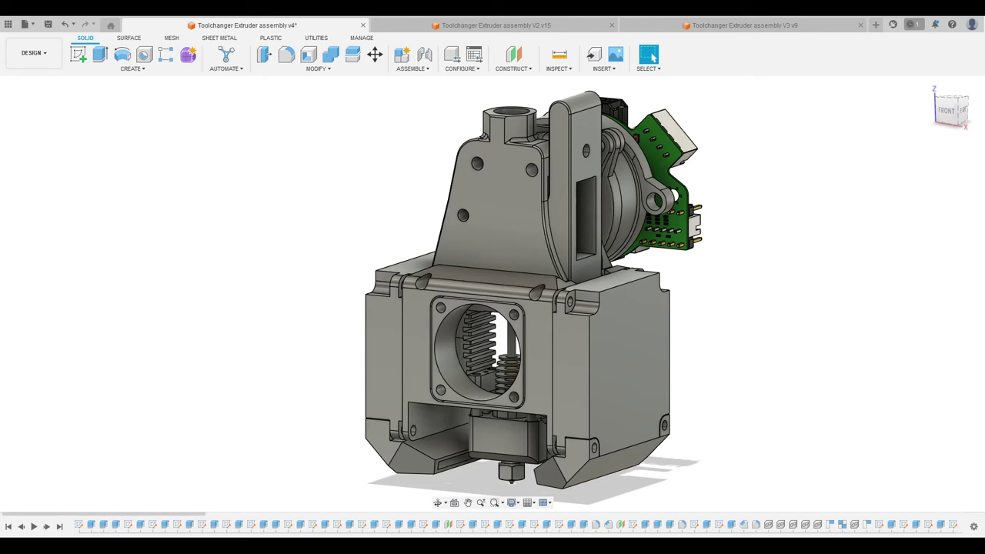
Step: View the v4 assembly from the front, and inspect the V2 assembly's rear mounting bracket and its holes from below
left_click(947, 111)
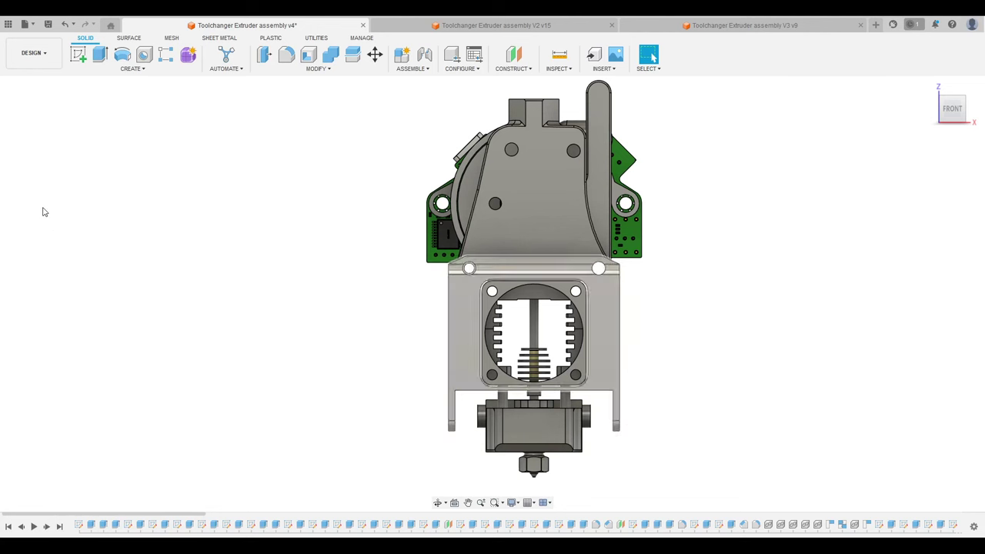
middle_click_drag(300, 201, 282, 185, "shift")
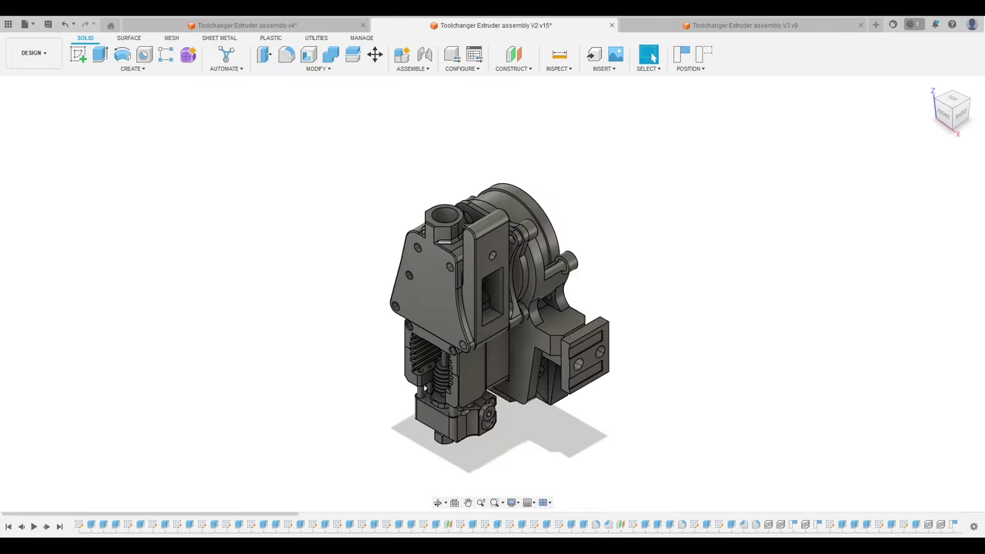
mouse_move(731, 362)
middle_mouse_down("shift")
mouse_move(715, 324)
mouse_move(739, 310)
mouse_move(739, 352)
middle_mouse_up("shift")
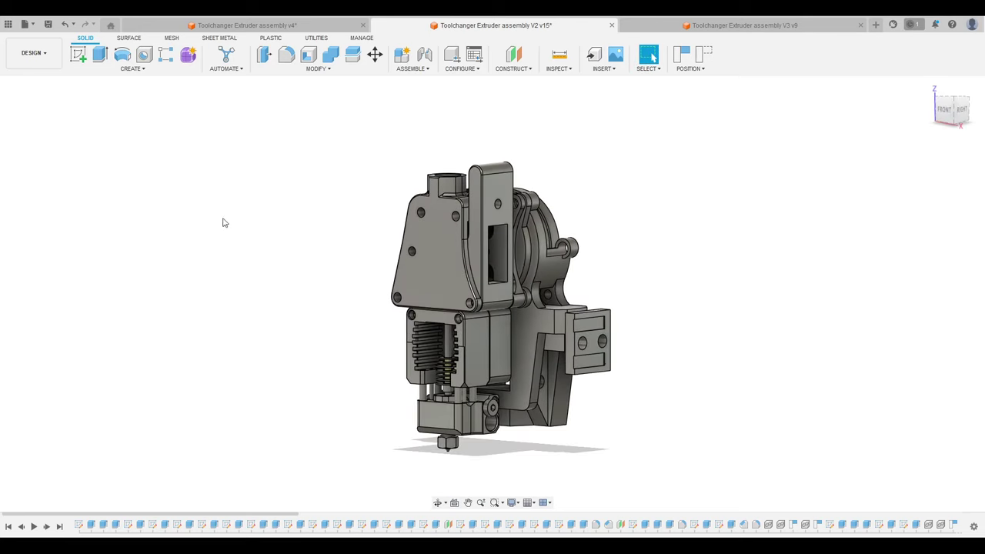
middle_click_drag(402, 252, 545, 366, "shift")
scroll(545, 343, "up", 3)
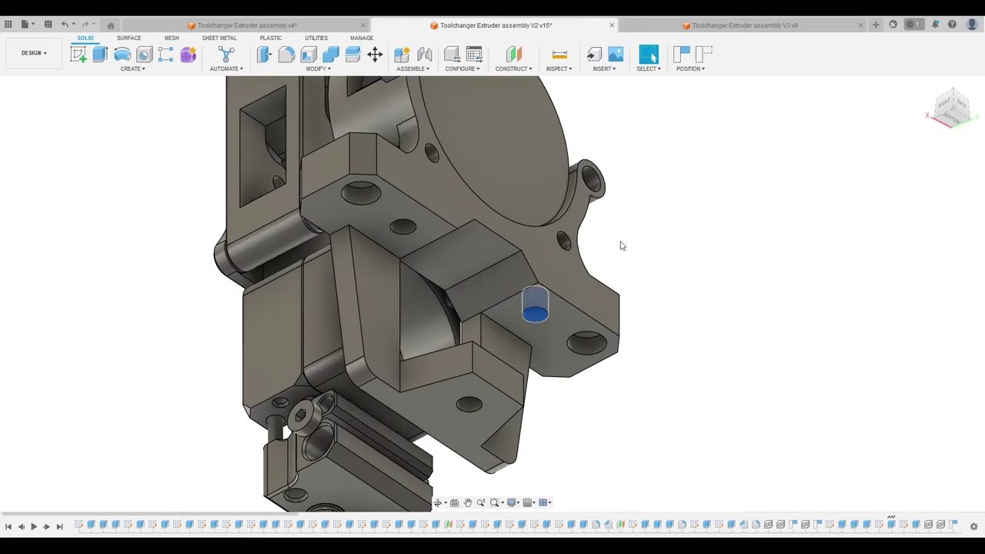
mouse_move(697, 247)
middle_mouse_down("shift")
mouse_move(713, 253)
mouse_move(695, 243)
middle_mouse_up("shift")
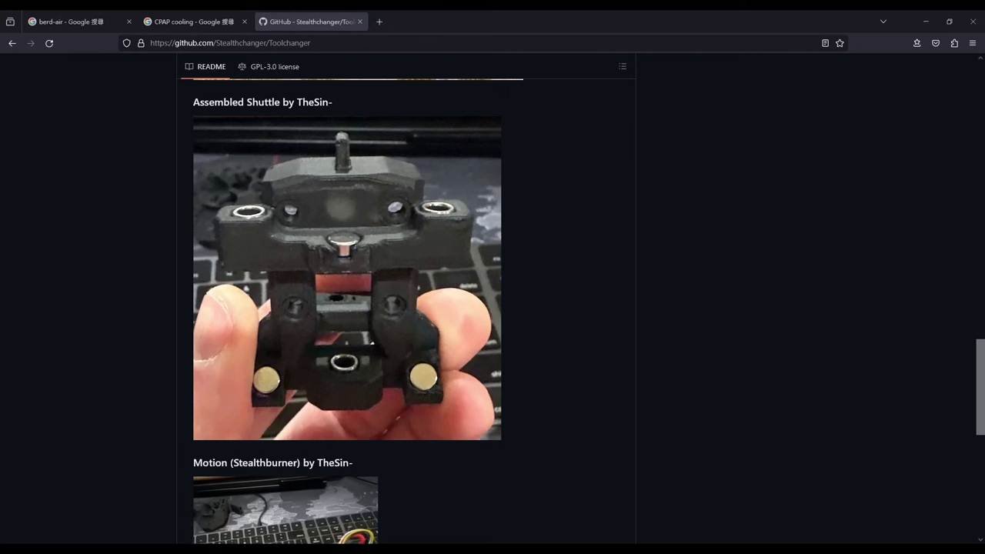
Step: Look over the assembled shuttle and Stealthburner motion pictures in the Stealthchanger Toolchanger README
scroll(346, 307, "down", 3)
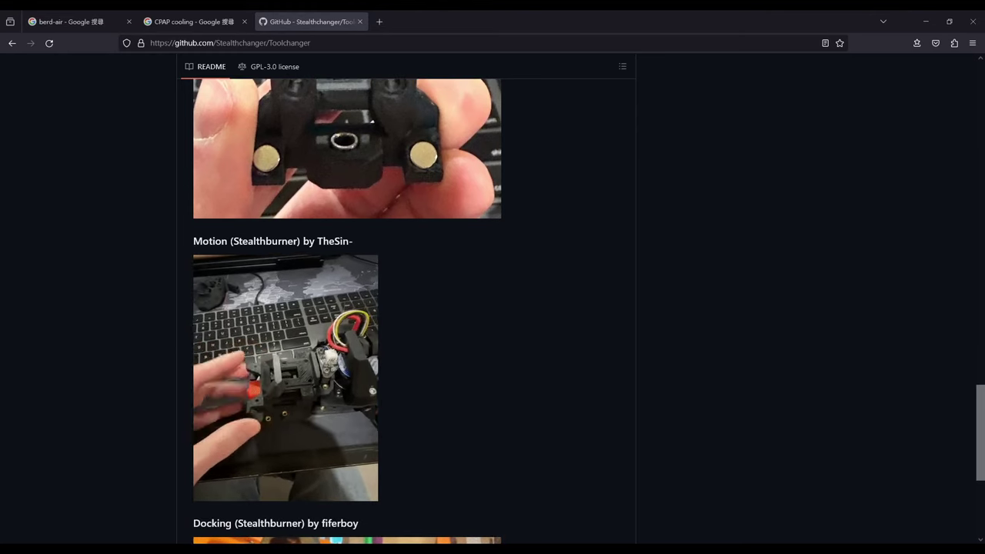
scroll(346, 308, "up", 2)
scroll(347, 308, "up", 3)
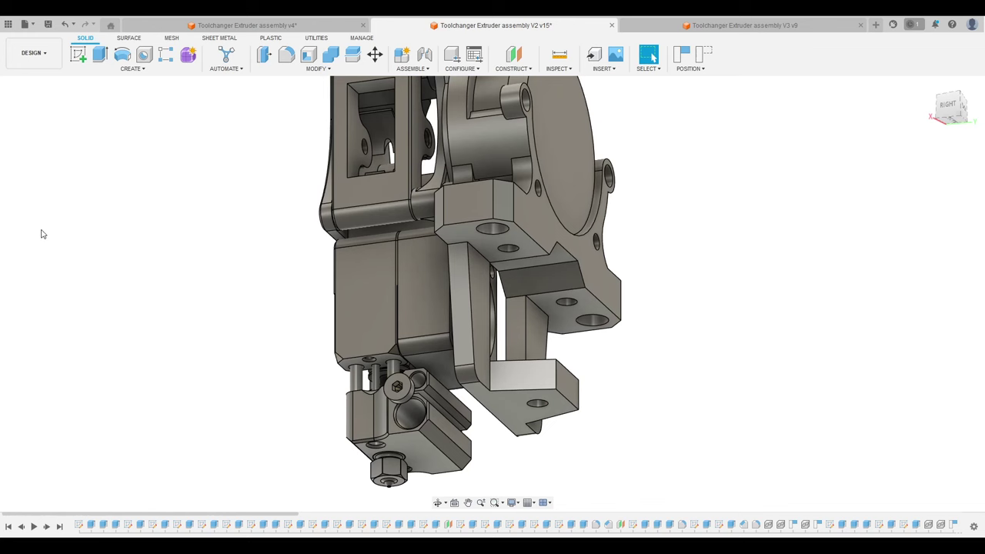
Step: Examine the V2 assembly's rear mounting bracket and slotted side plate from the right side
middle_click_drag(201, 210, 251, 240, "shift")
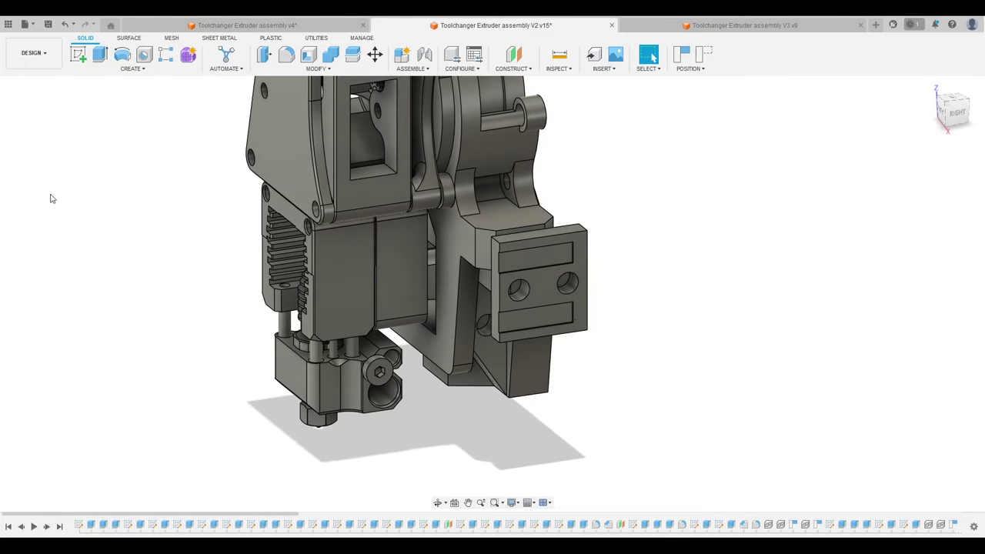
middle_click_drag(260, 218, 233, 219, "shift")
middle_click_drag(677, 291, 719, 295)
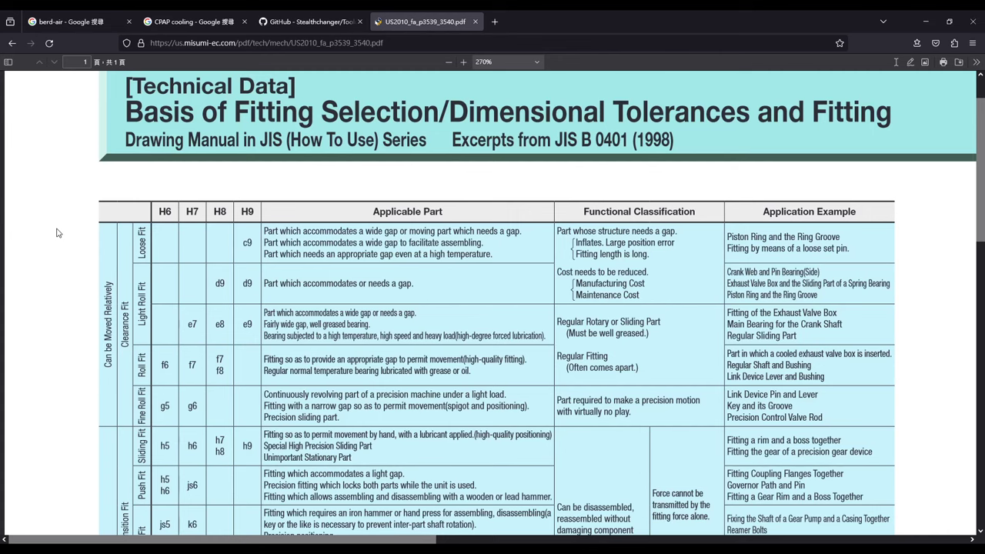
Step: Review the fit classes, applicable parts and application examples in the Misumi fitting selection table
scroll(56, 233, "down", 3)
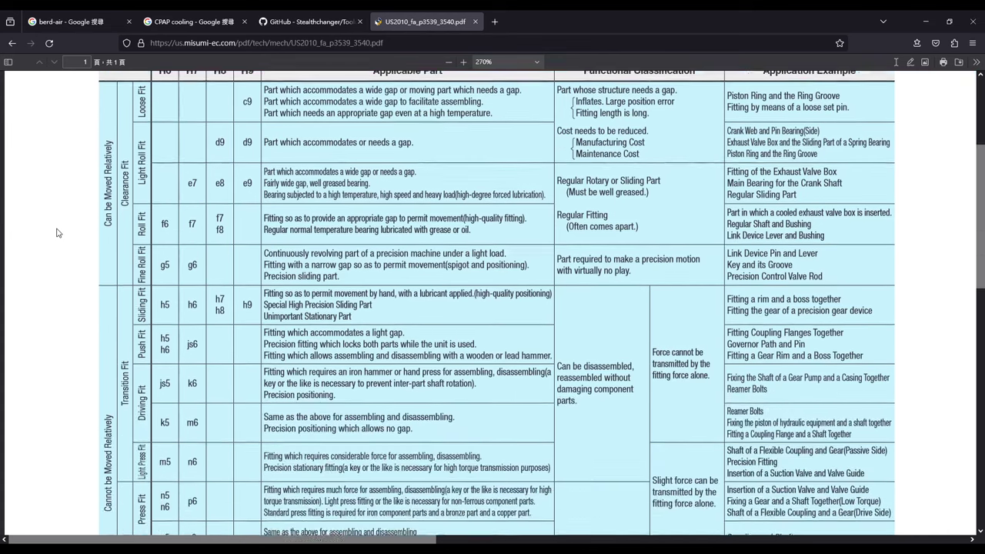
scroll(56, 233, "up", 3)
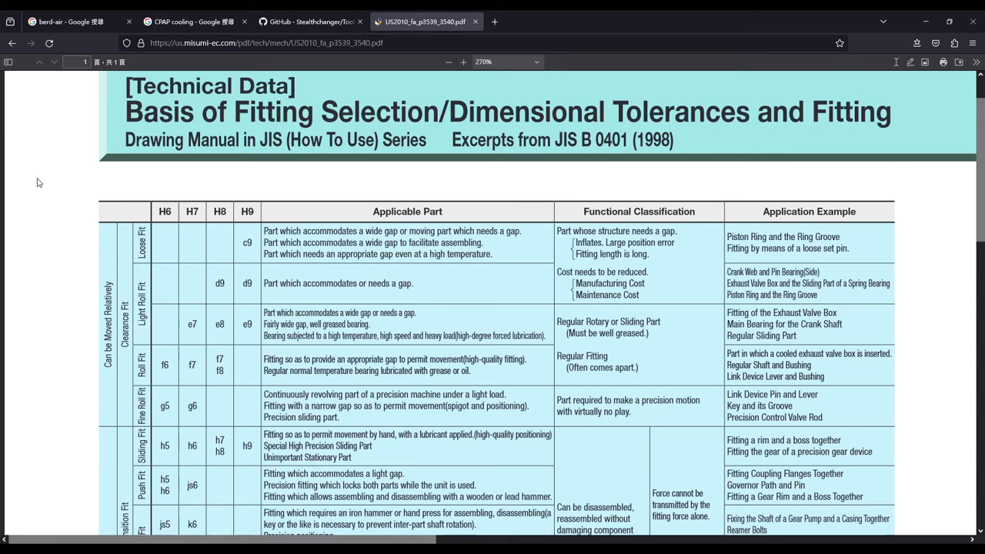
scroll(37, 182, "up", 2)
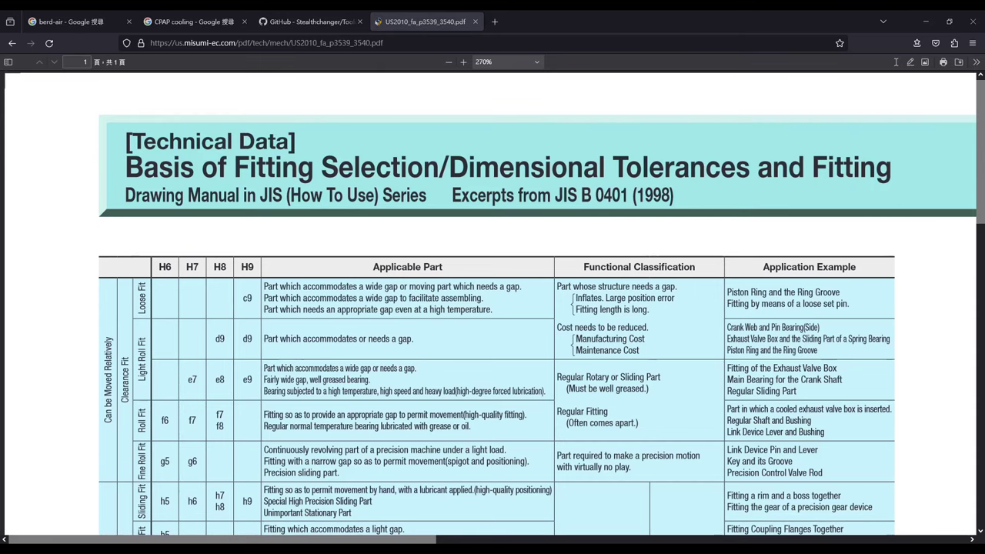
scroll(493, 304, "down", 2)
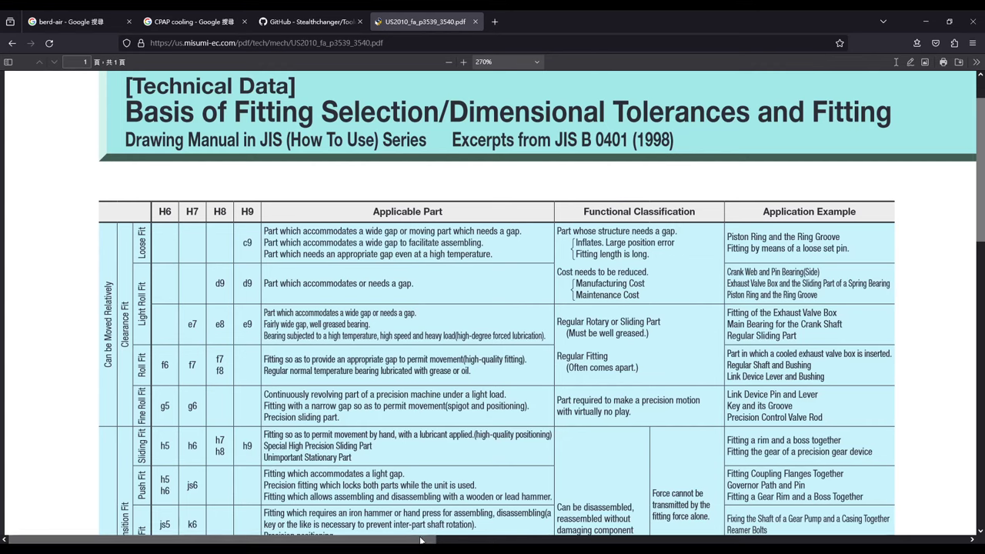
Step: Bring up the hole dimension tolerance table for regularly used fittings in the Misumi PDF
left_click_drag(420, 539, 770, 540)
scroll(693, 441, "right", 4)
scroll(692, 440, "down", 10)
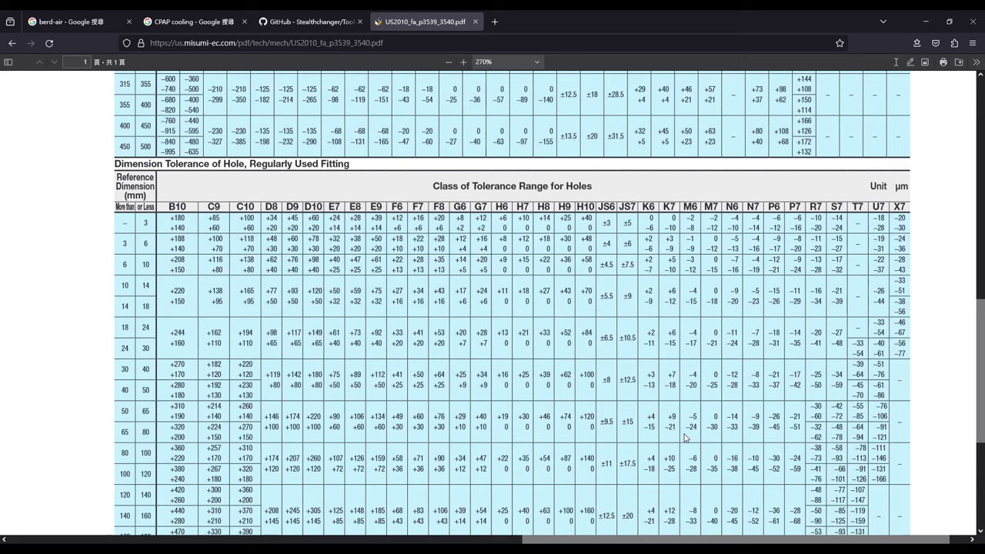
Step: Compare the fitting selection table with the shaft and hole dimension tolerance tables in the Misumi PDF
scroll(685, 437, "up", 15)
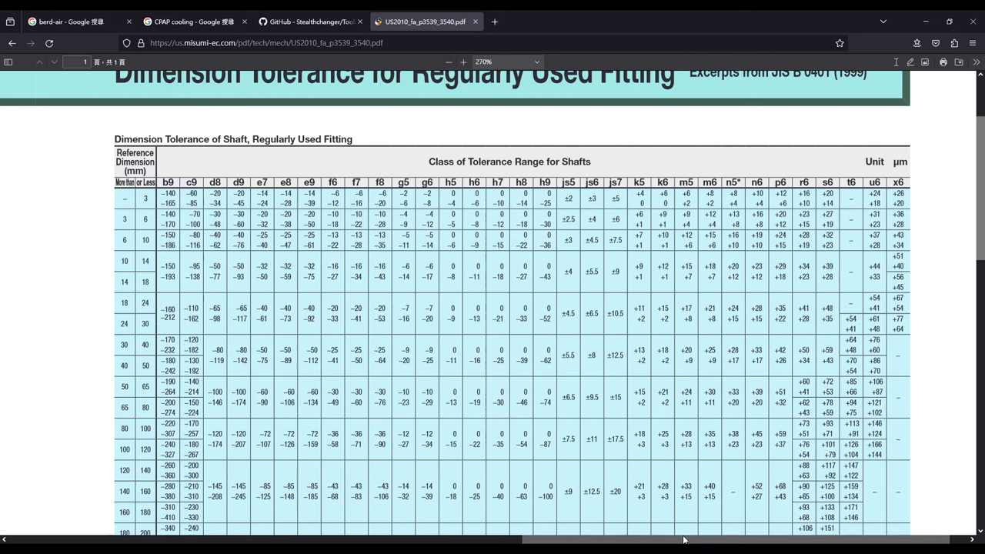
left_click_drag(684, 540, 199, 519)
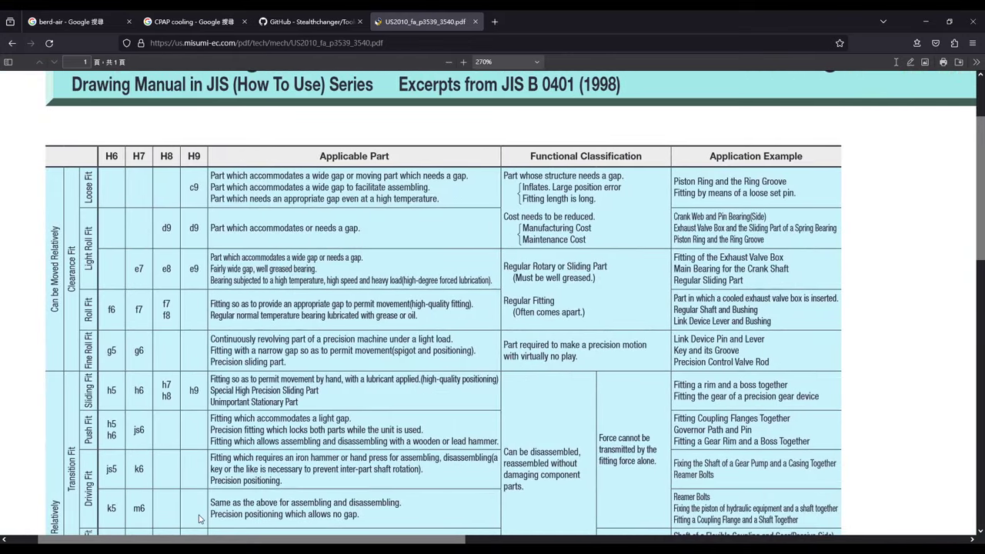
scroll(493, 302, "up", 1)
scroll(492, 303, "left", 1)
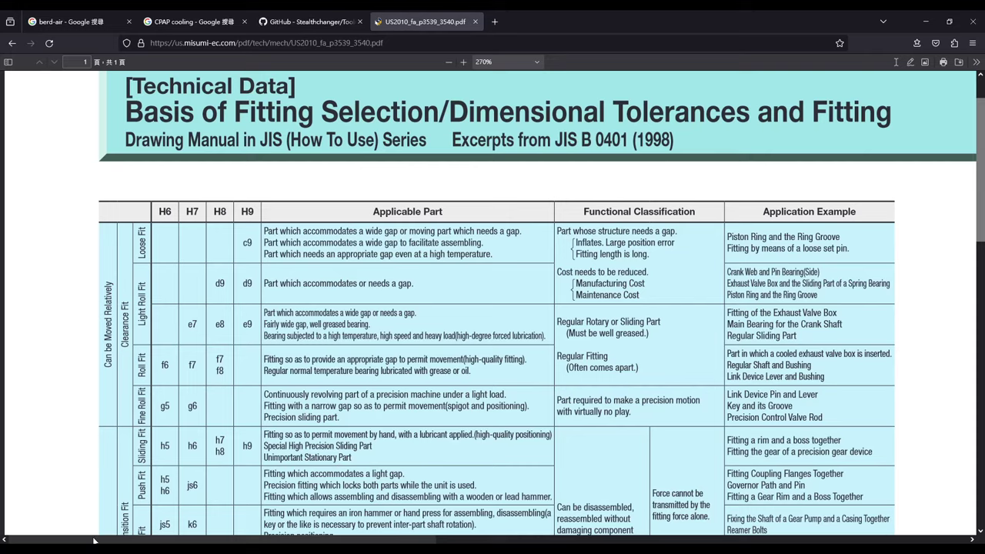
left_click_drag(93, 541, 629, 541)
scroll(560, 484, "down", 7)
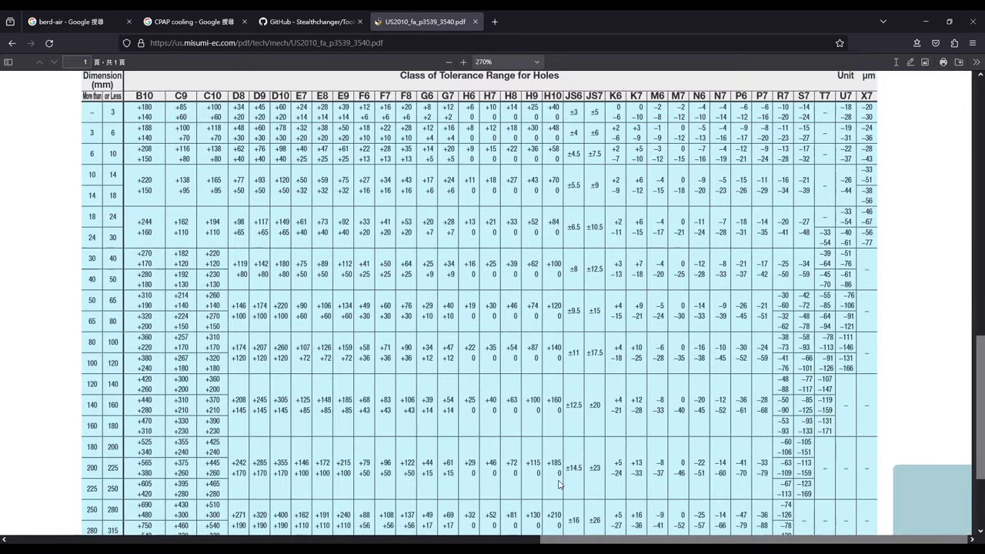
scroll(560, 484, "up", 12)
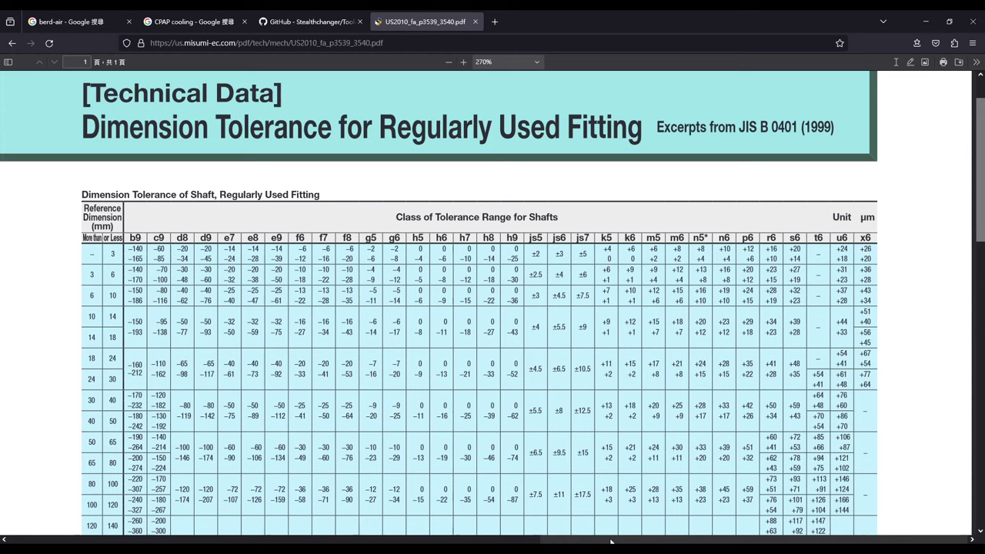
left_click_drag(611, 541, 154, 541)
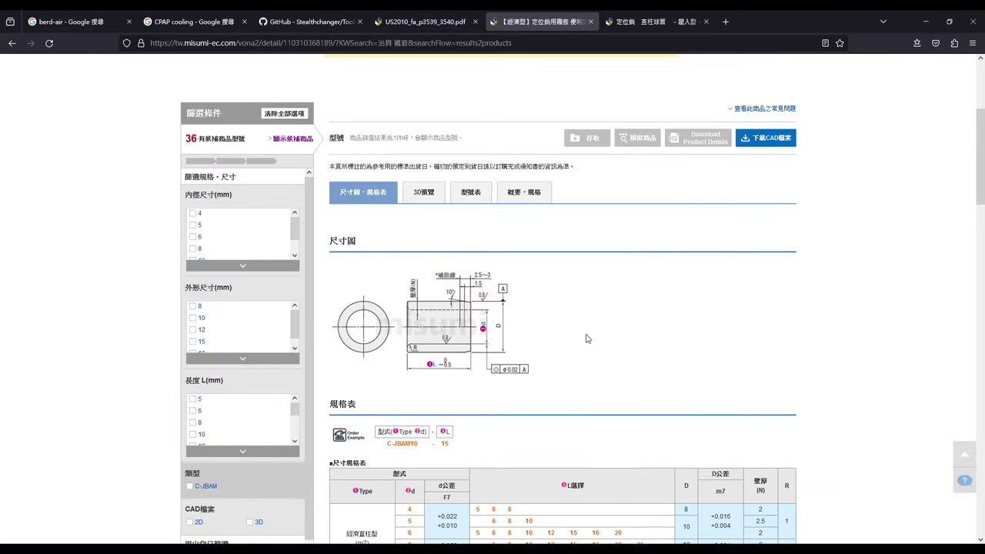
Step: Review the C-JBAM bushing's dimension drawing and size table, checking the 4 mm bore, its length options and the outer diameter tolerance
scroll(540, 340, "down", 2)
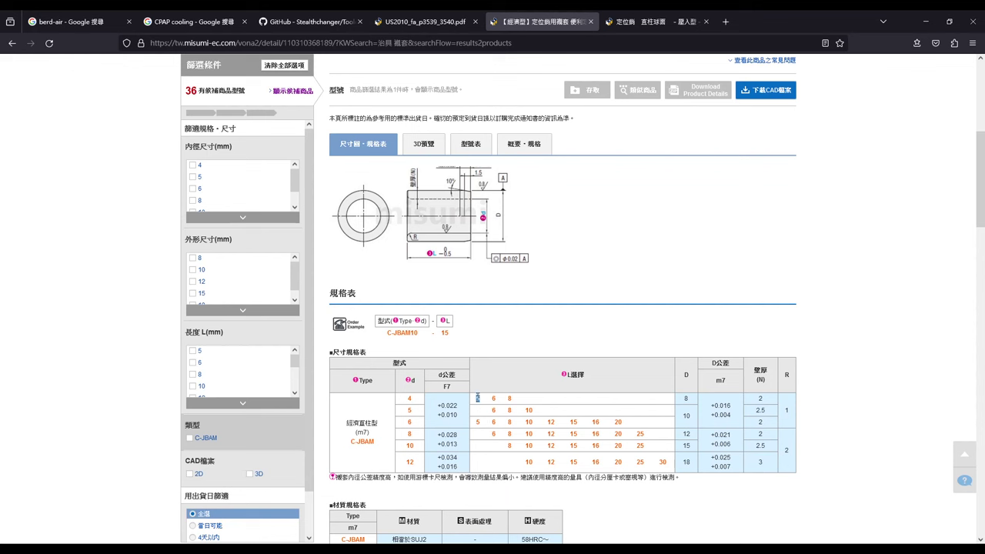
double_click(477, 399)
double_click(409, 399)
left_click_drag(733, 419, 707, 405)
left_click(748, 337)
Step: Check the h7 tolerance option in the tolerance selection table for Misumi's press-fit locating pin
left_click(659, 23)
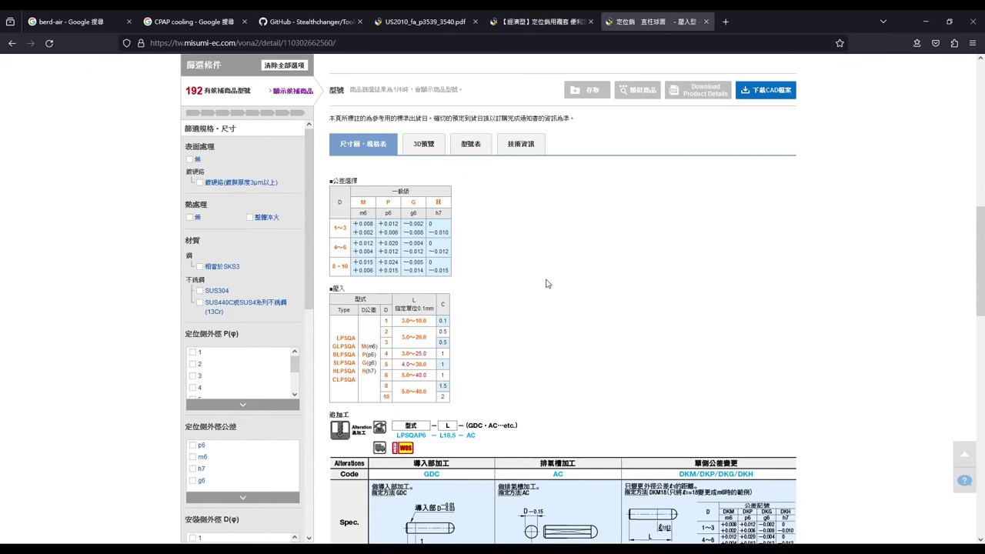
double_click(439, 214)
left_click(487, 229)
Step: Switch to Fusion and examine the V2 assembly's rear mounting bracket from below, including its angled block and two outer locating holes
key("alt+Tab")
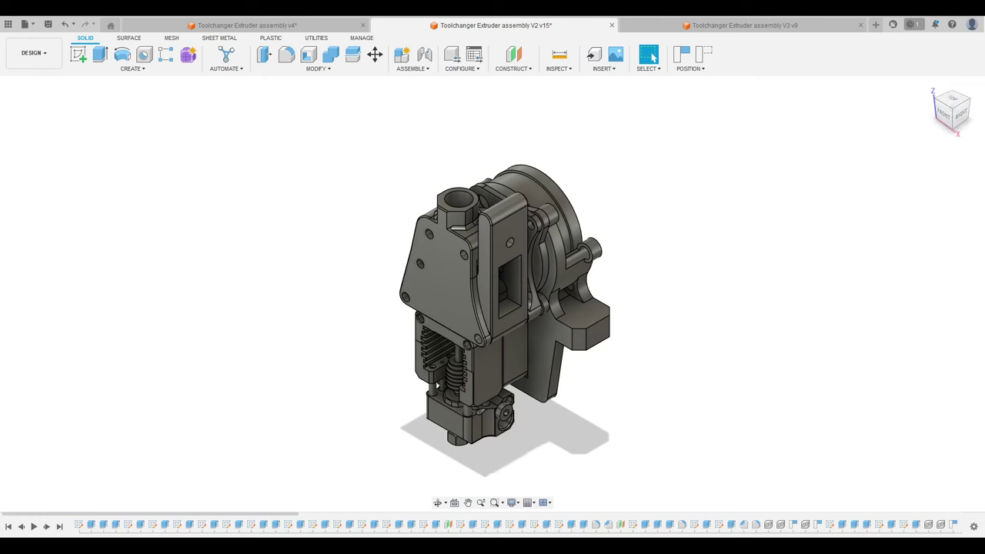
mouse_move(361, 235)
middle_mouse_down("shift")
mouse_move(341, 182)
mouse_move(295, 172)
mouse_move(362, 218)
middle_mouse_up("shift")
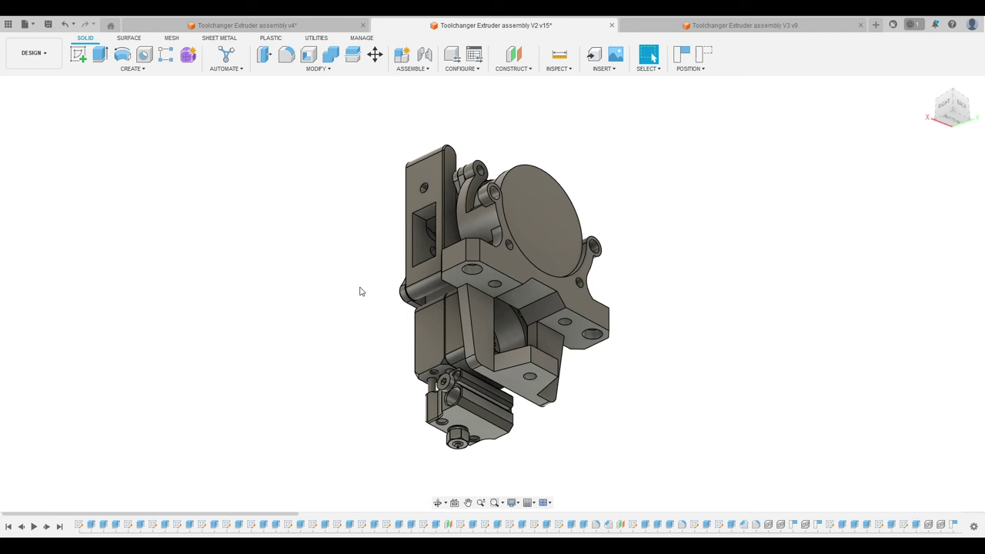
middle_click_drag(359, 292, 340, 280, "shift")
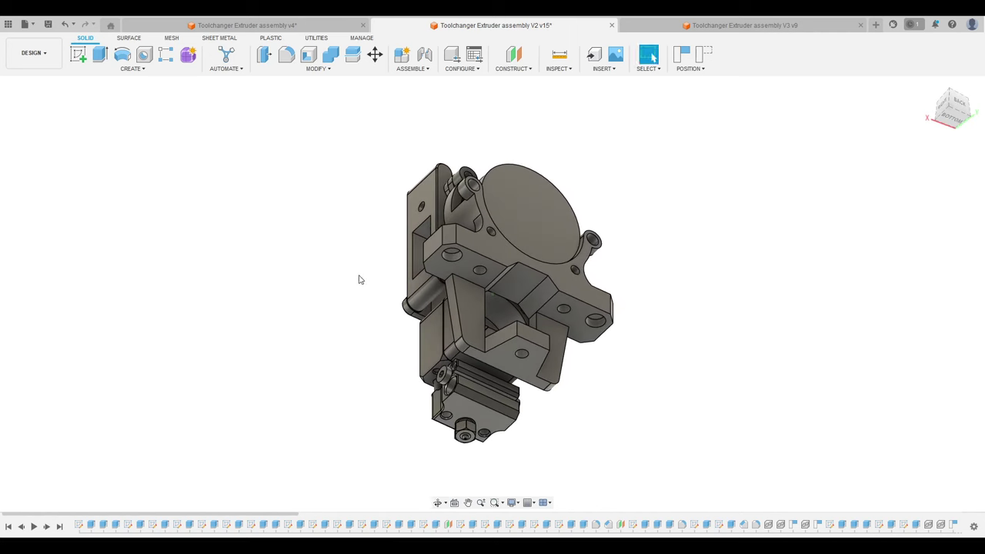
left_click(524, 284)
mouse_move(730, 253)
middle_mouse_down("shift")
mouse_move(701, 272)
mouse_move(728, 248)
middle_mouse_up("shift")
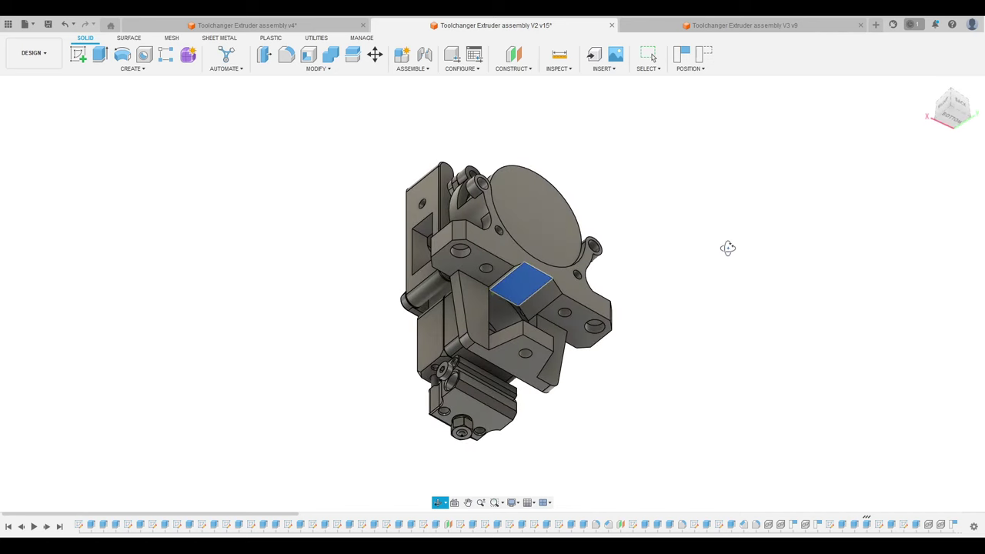
left_click(724, 249)
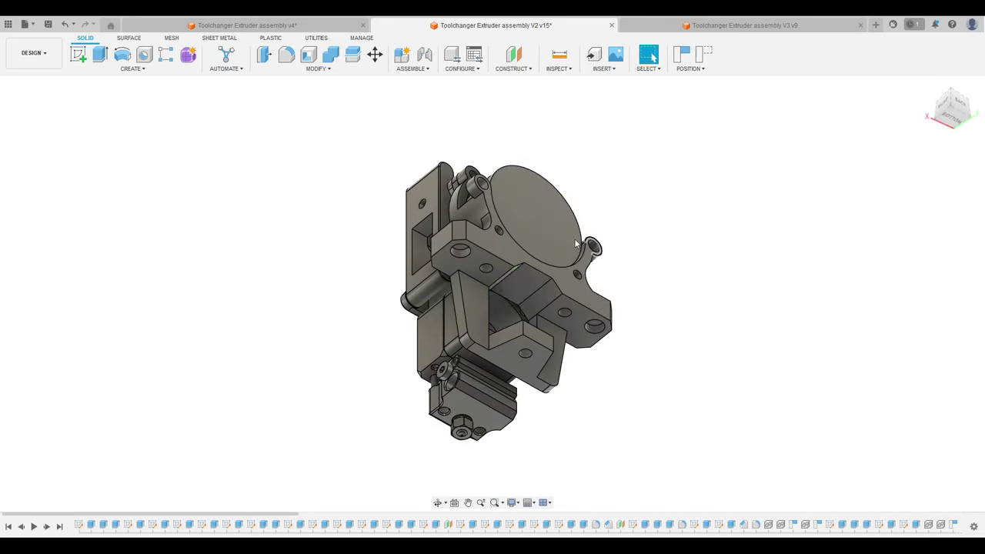
left_click(462, 249)
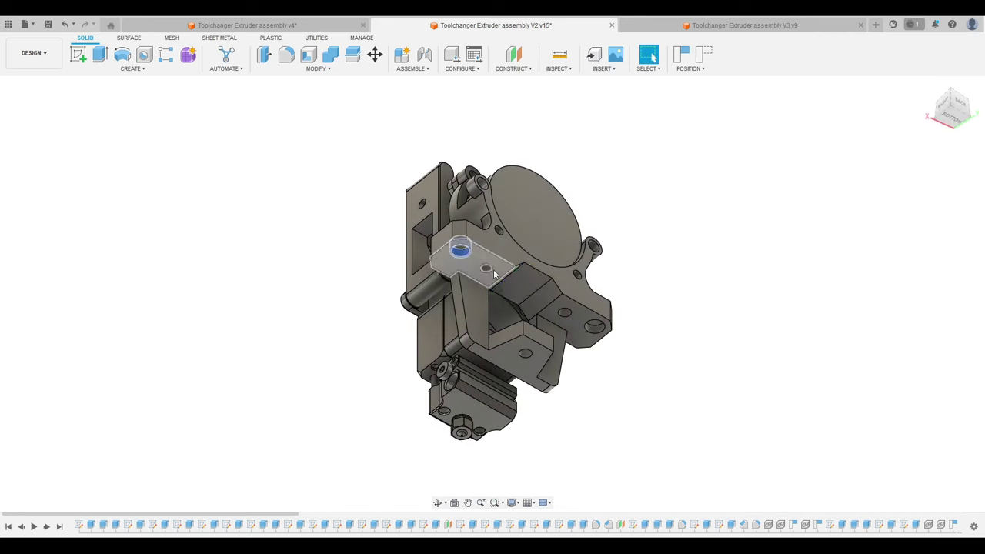
left_click(594, 330)
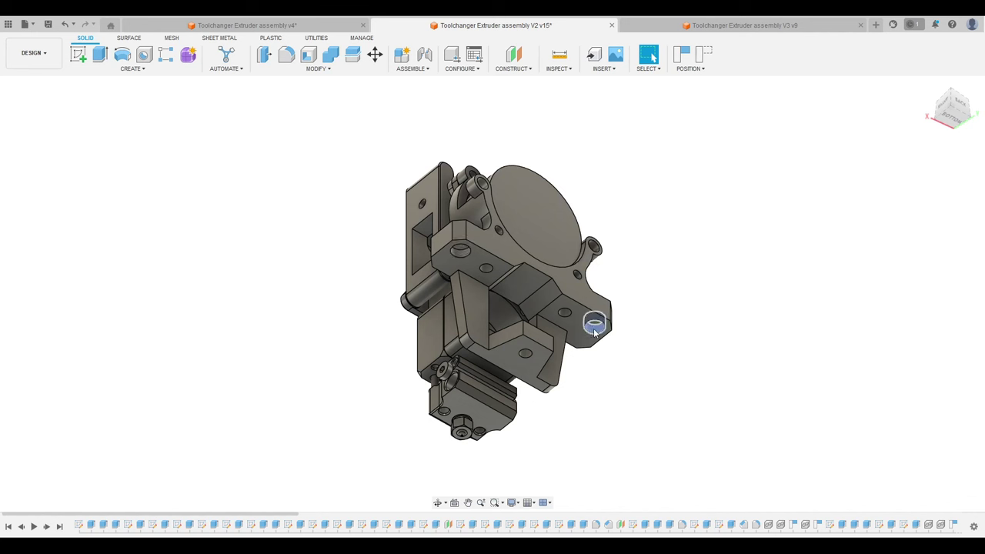
left_click(700, 299)
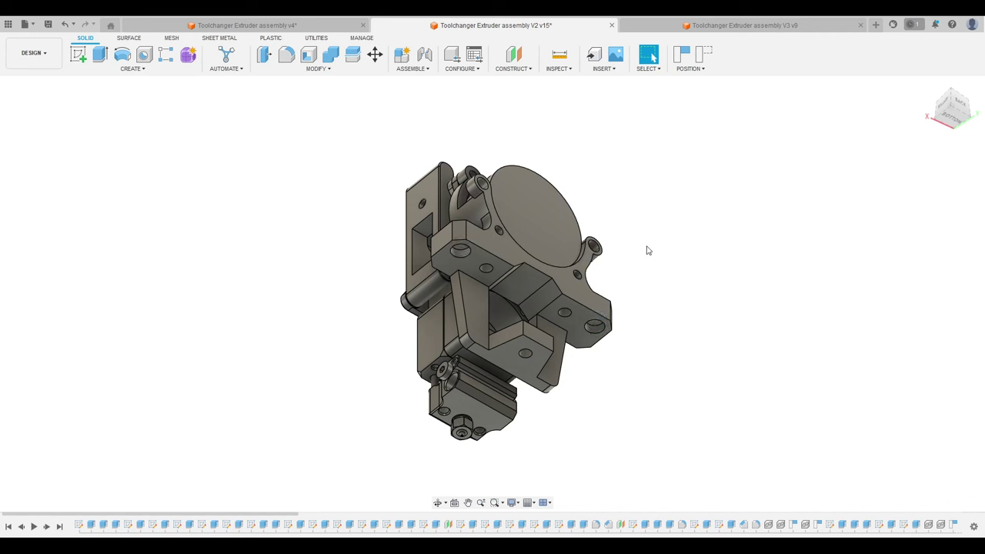
Step: Show the carriage-side mount and the extrusion with its linear rails in the V2 assembly, viewed from the right side
left_click(39, 274)
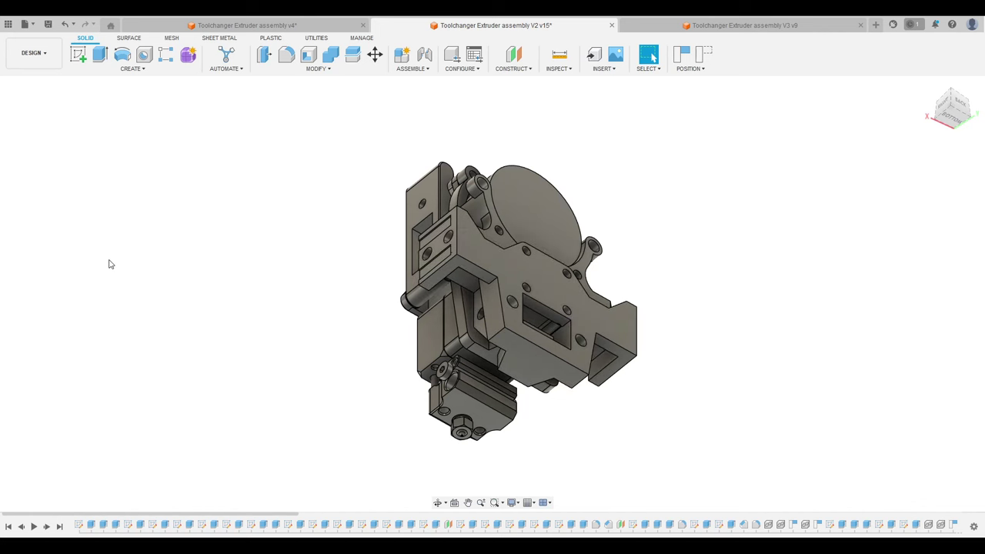
left_click(36, 296)
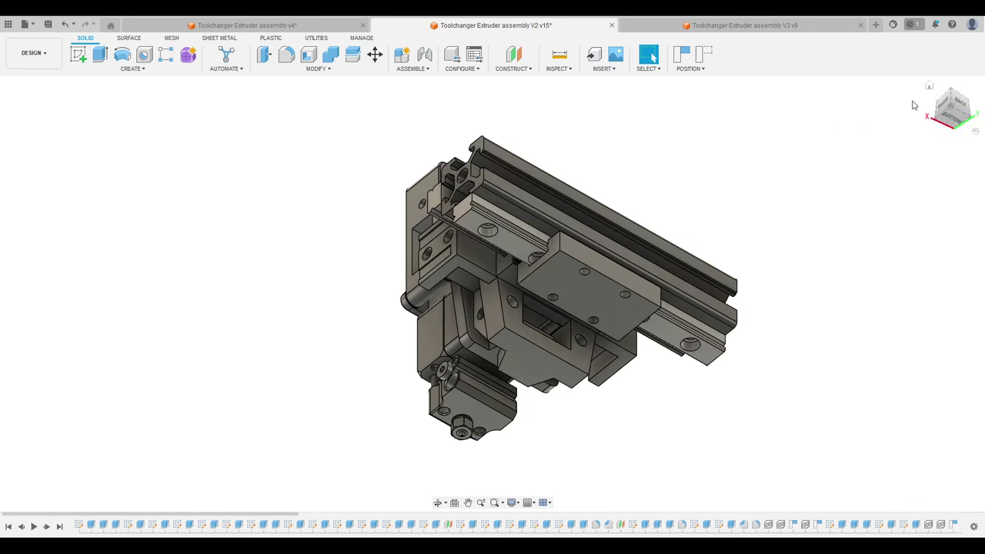
left_click(943, 110)
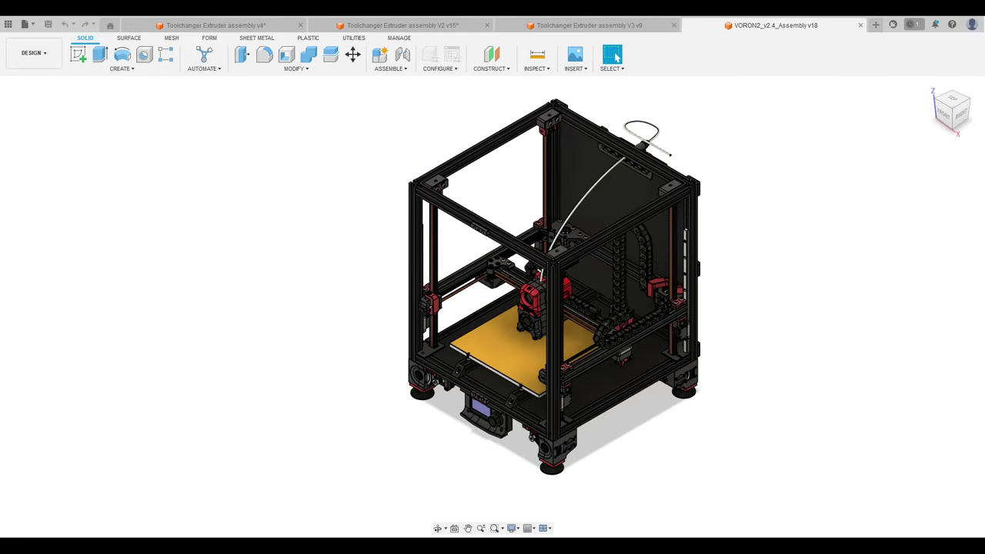
Step: Examine the gantry's linear rails in VORON2_v2.4_Assembly from below, and view the cooling duct on the V2 toolchanger assembly
scroll(667, 300, "up", 8)
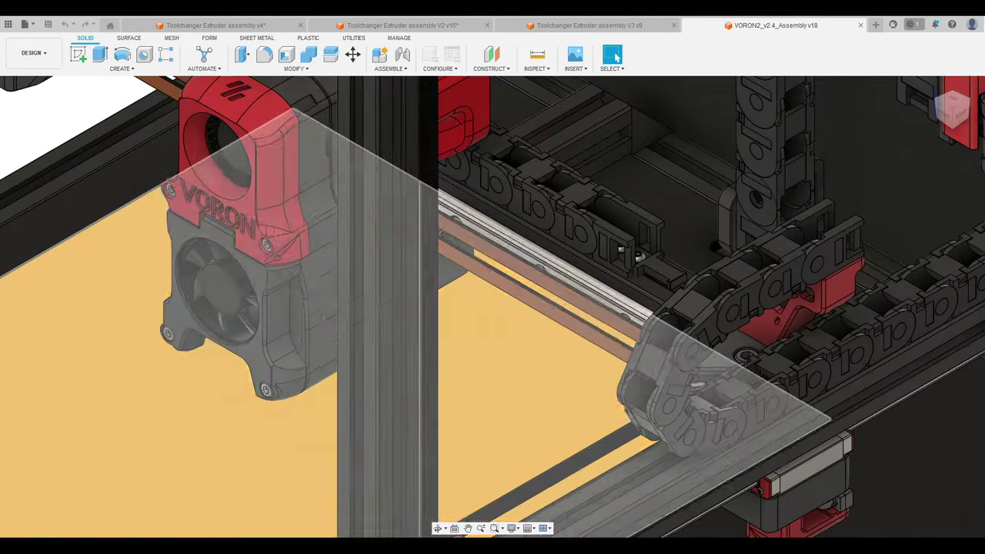
middle_click_drag(667, 300, 706, 373, "shift")
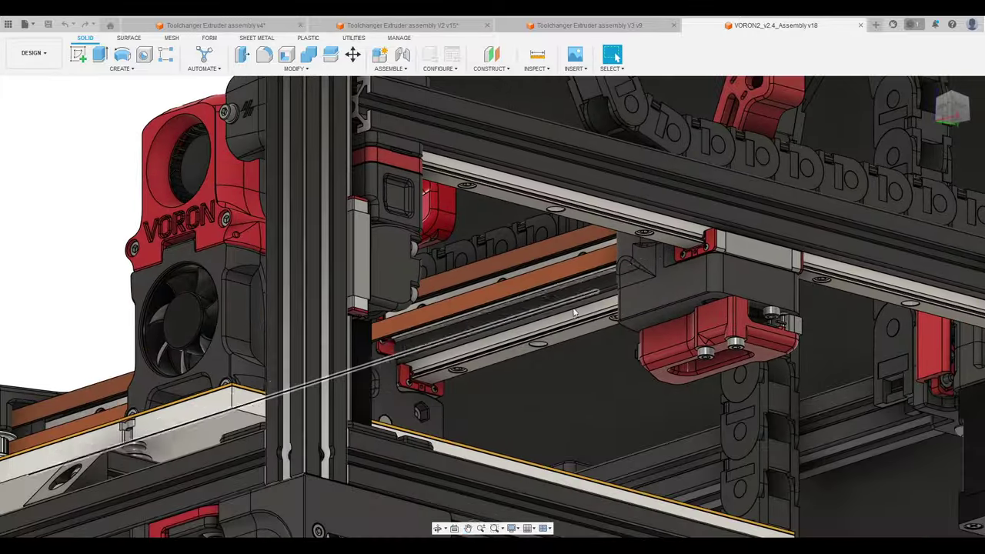
scroll(486, 326, "up", 3)
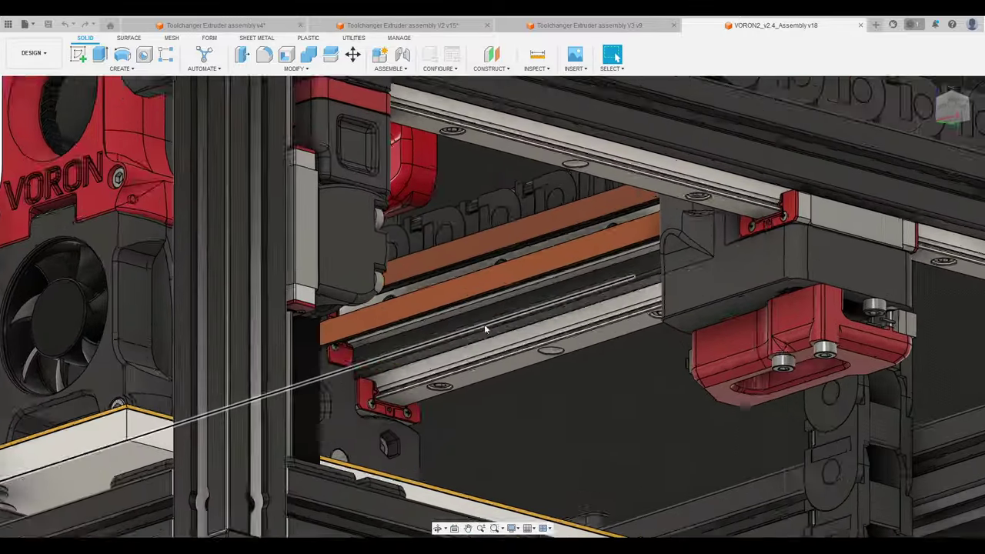
middle_click_drag(486, 326, 532, 345, "shift")
middle_click_drag(585, 269, 533, 362, "shift")
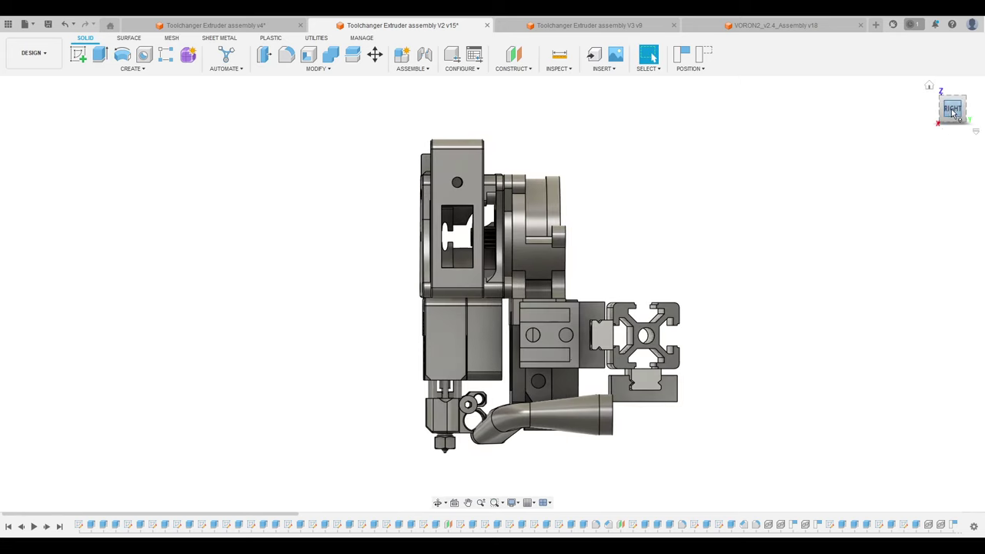
middle_click_drag(798, 351, 394, 339, "shift")
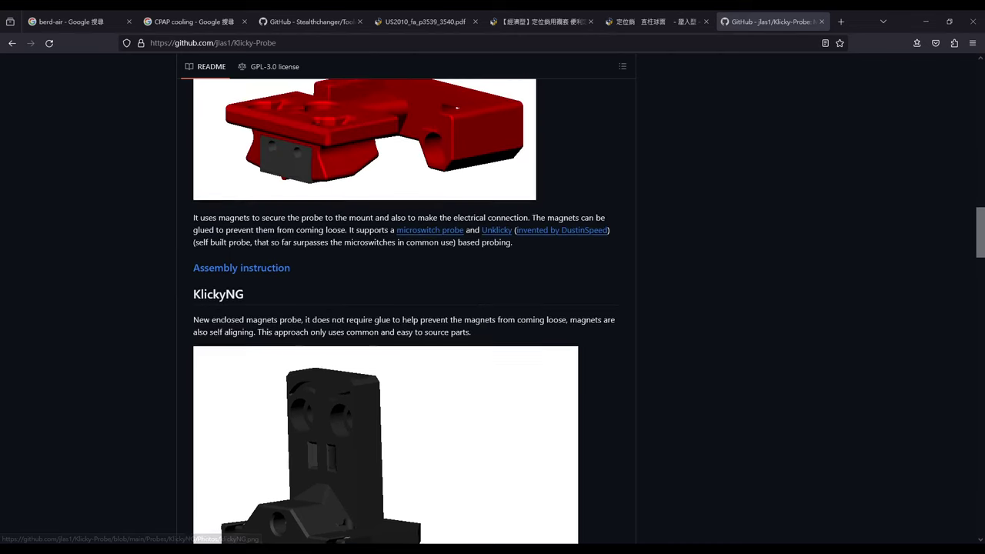
Step: Review the KlickyNG enclosed-magnet probe description and pictures in the Klicky-Probe README
scroll(385, 308, "up", 1)
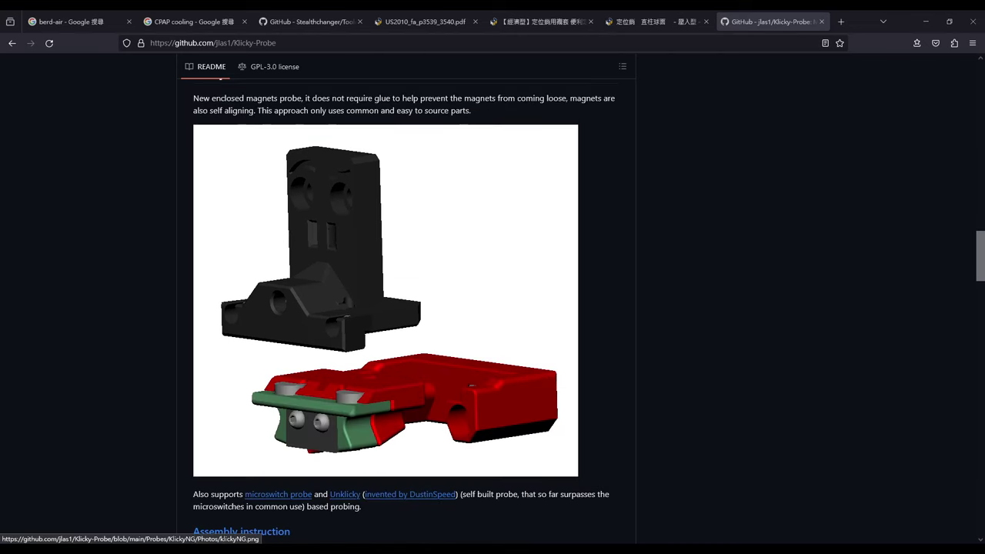
scroll(385, 308, "down", 3)
scroll(385, 308, "up", 5)
scroll(384, 308, "down", 4)
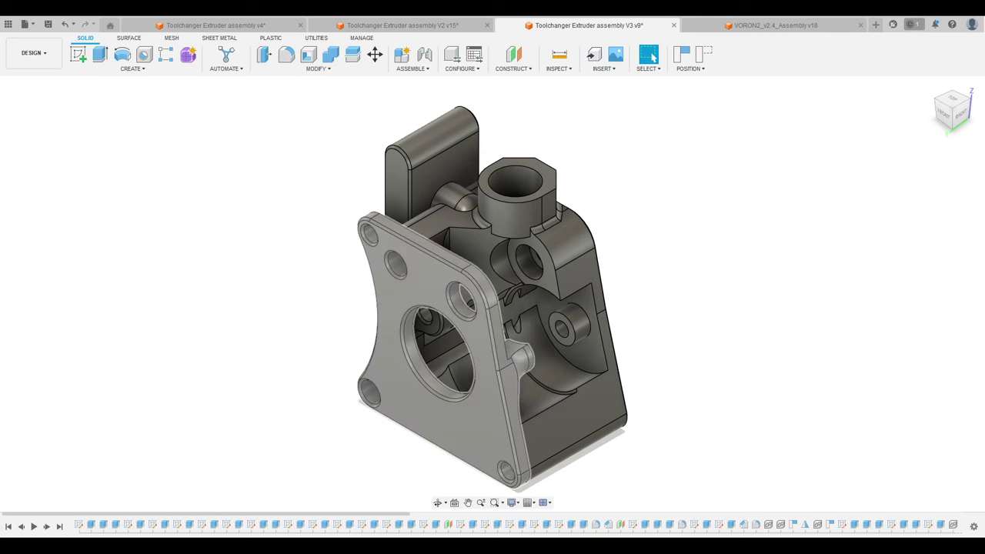
Step: Swap the V3 extruder's visible front plate and lever-arm housing parts for their mirrored versions
left_click(48, 179)
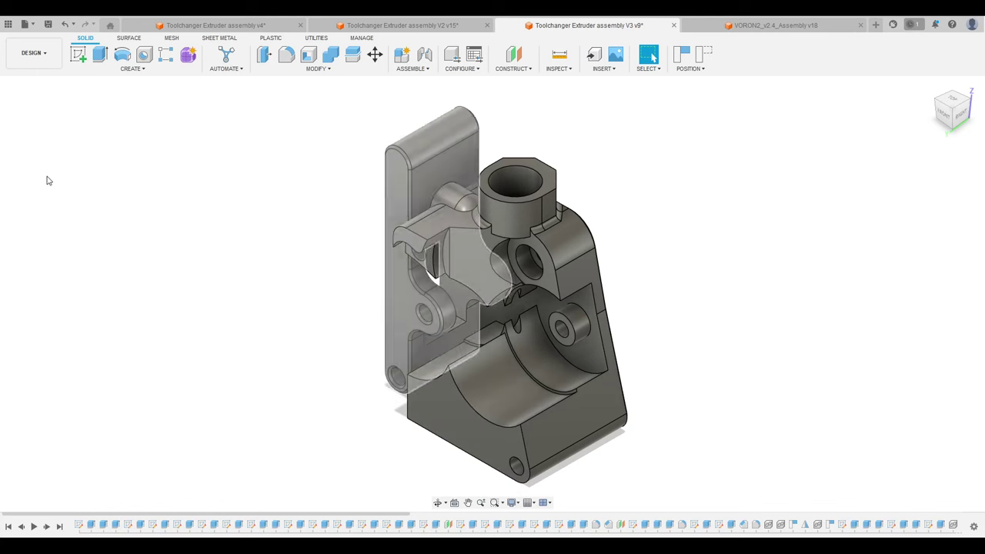
left_click(48, 176)
left_click(47, 187)
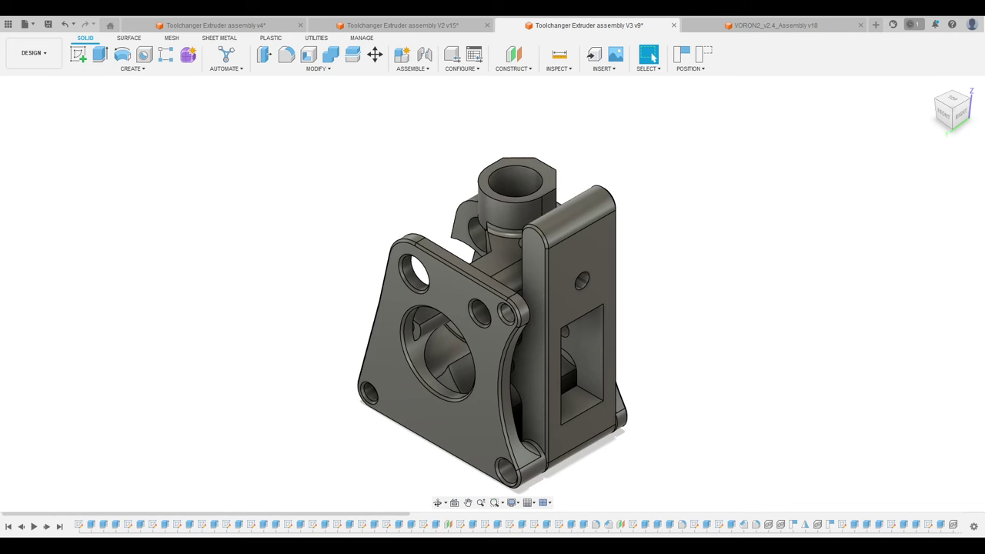
Step: Examine the V3 assembly's mirrored extruder housing, front-mounted motor, hotend and rear mounting brackets from the right and below
middle_click_drag(275, 242, 297, 211, "shift")
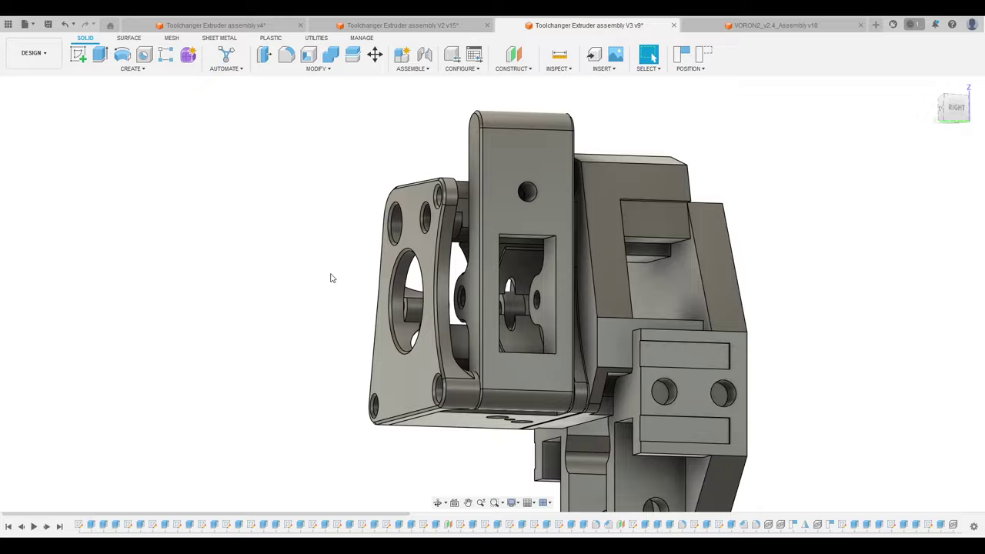
middle_click_drag(332, 278, 146, 264, "shift")
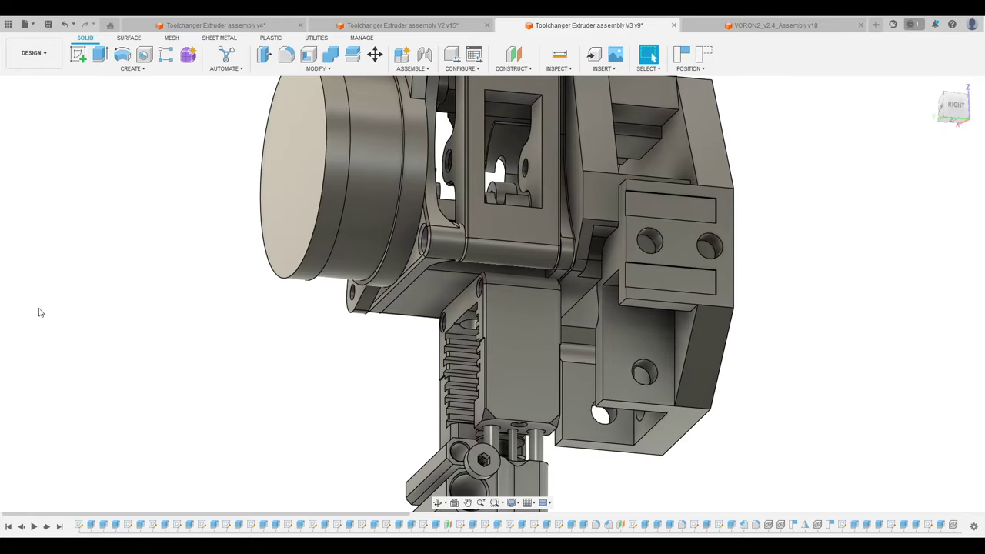
middle_click_drag(40, 312, 262, 330, "shift")
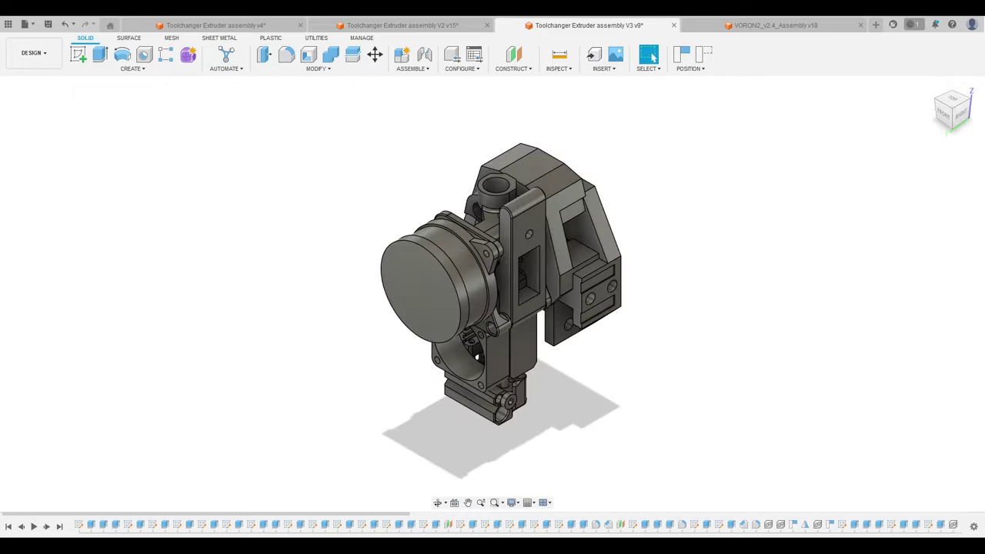
Step: Examine how the rails, the red and green probe and the part-cooling duct fit around the V3 toolhead
middle_click_drag(476, 356, 251, 256, "shift")
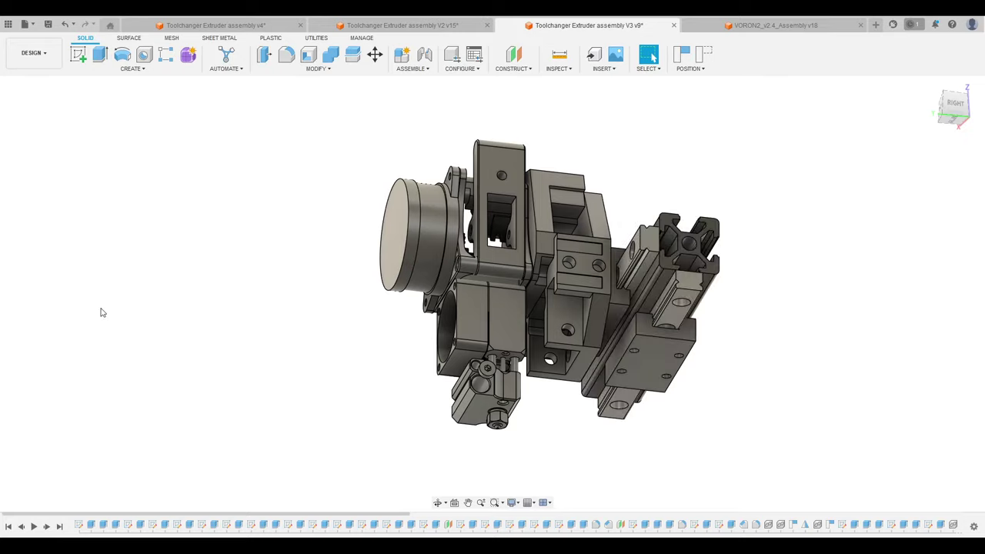
middle_click_drag(100, 312, 276, 311, "shift")
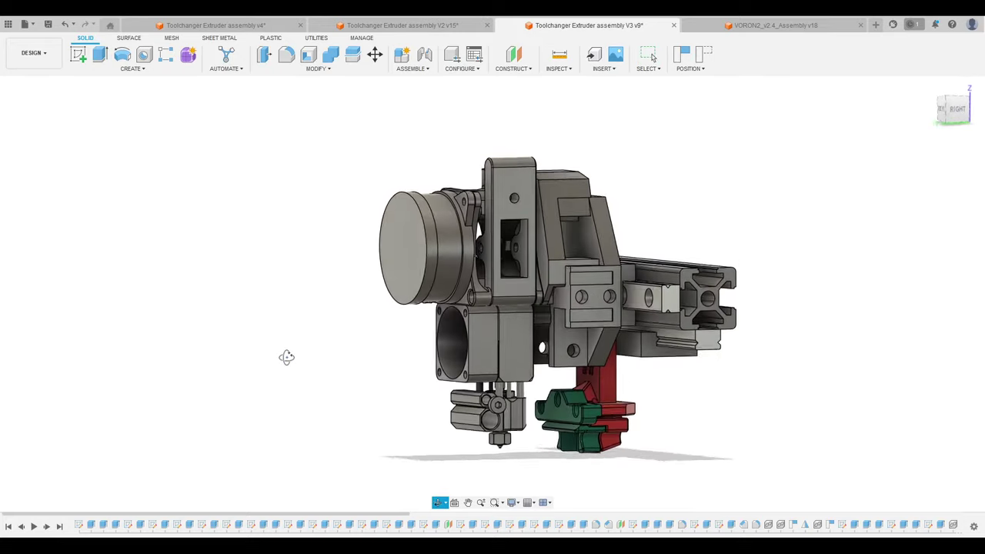
middle_click_drag(285, 356, 276, 350, "shift")
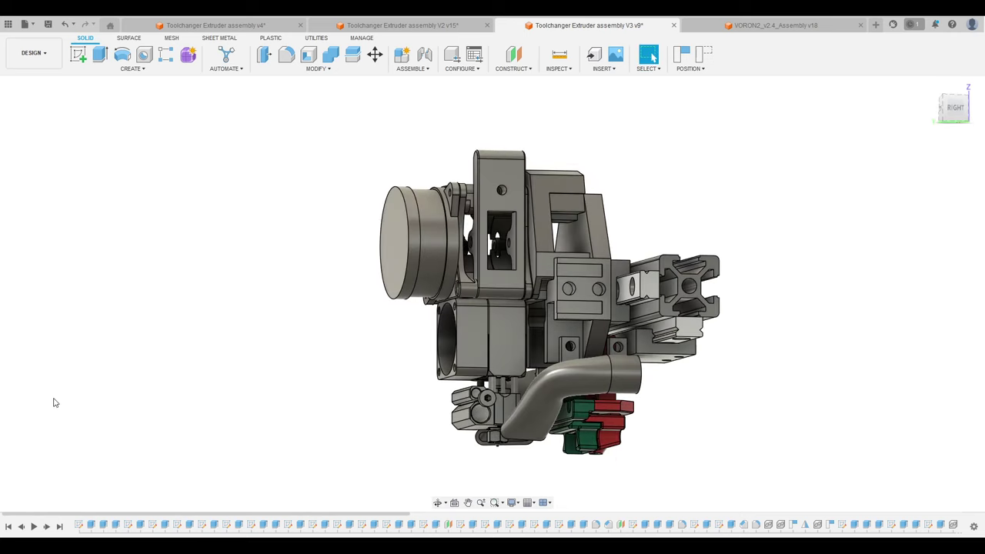
middle_click_drag(54, 403, 149, 346, "shift")
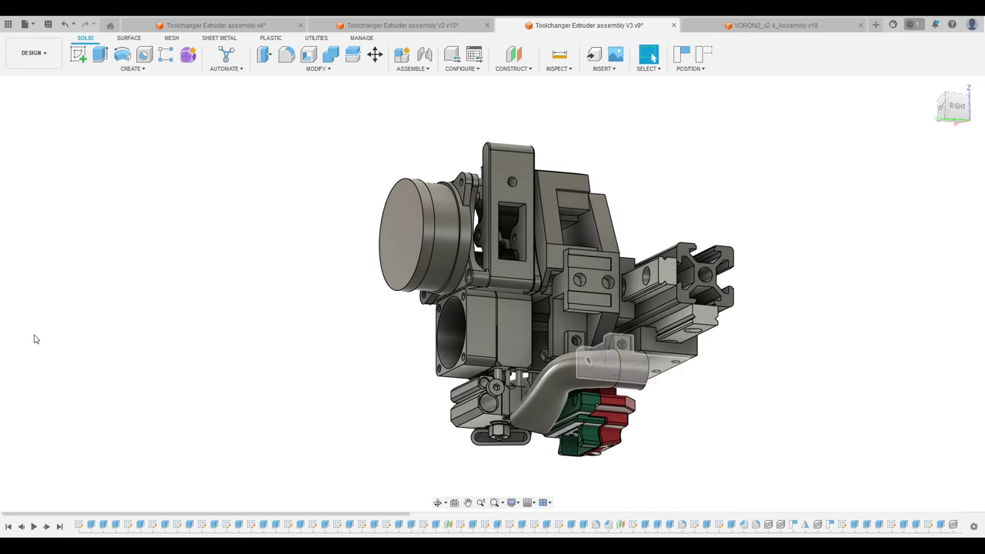
Step: Inspect how the V3 part-cooling ducts run past the probe and beneath the rail extrusion from the side, back and above
middle_click_drag(221, 346, 229, 351, "shift")
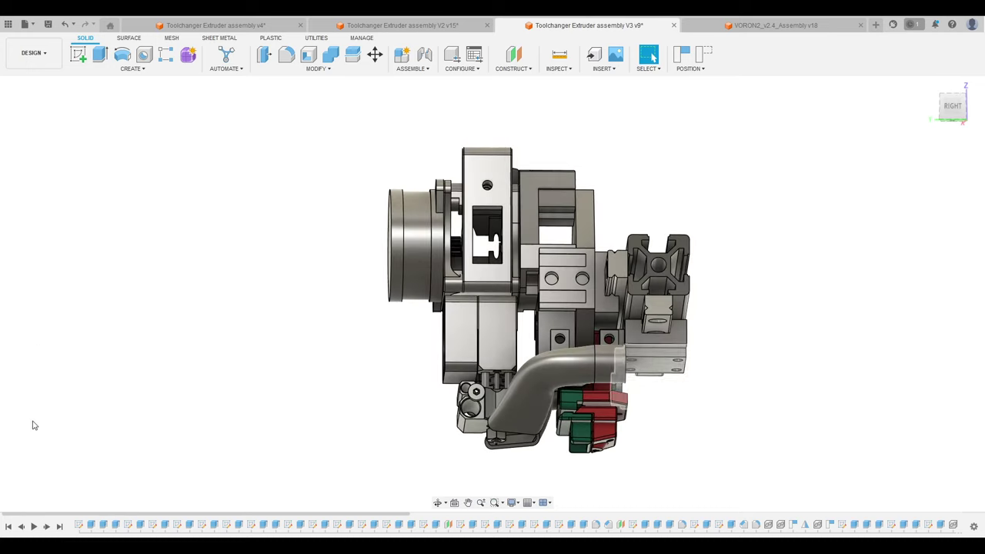
middle_click_drag(33, 424, 193, 373, "shift")
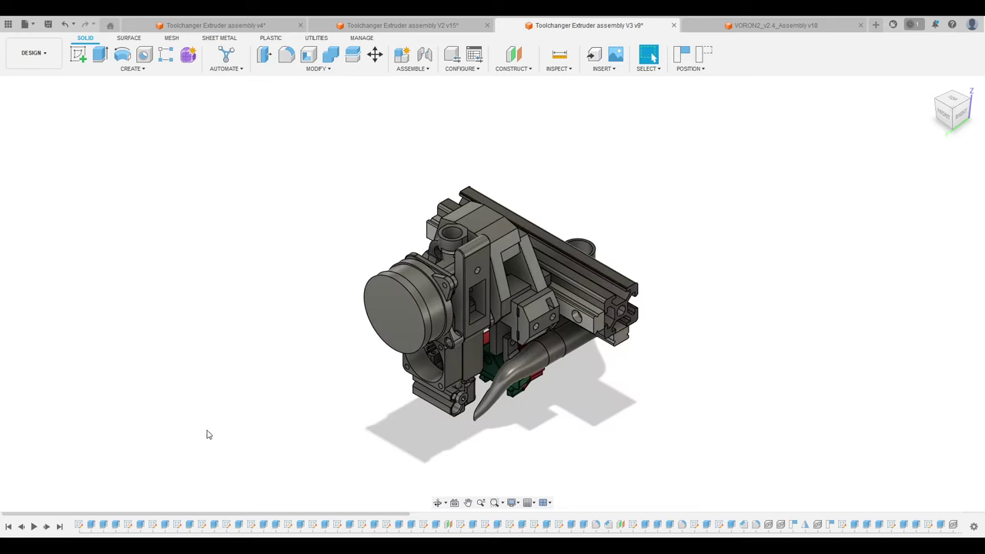
middle_click_drag(206, 435, 270, 405, "shift")
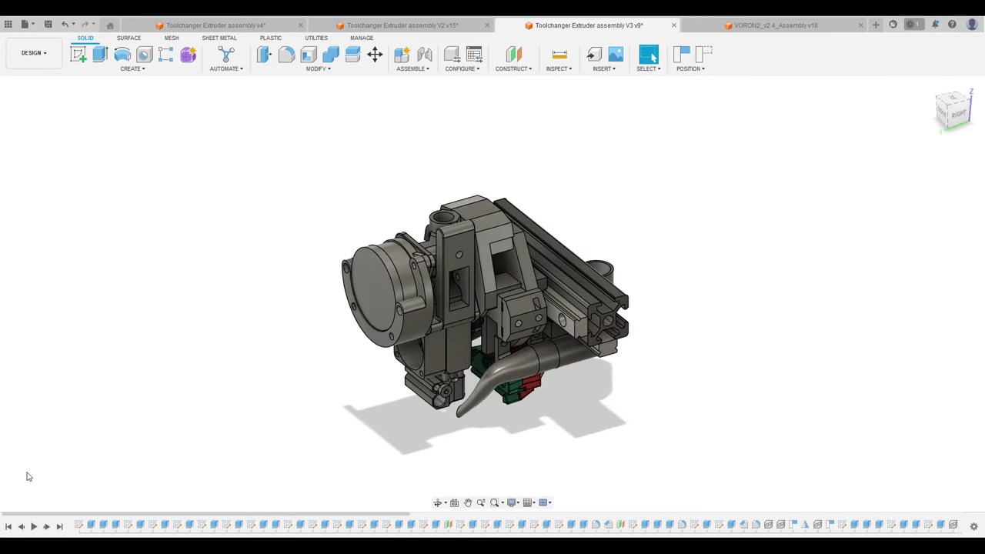
middle_click_drag(314, 316, 202, 408, "shift")
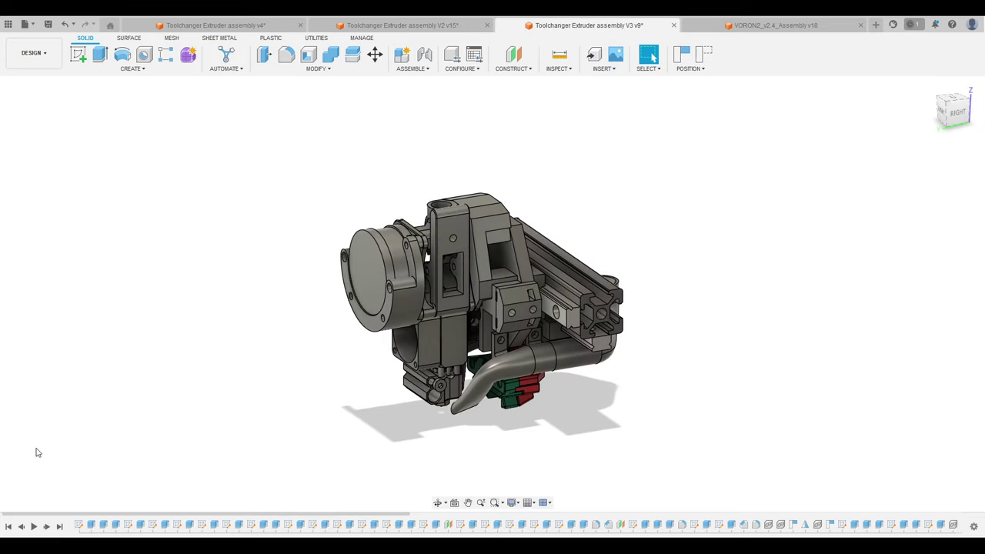
Step: Examine the V3 toolhead's side profile with the covered tool board, transparent front duct and extended part-cooling duct
middle_click_drag(36, 453, 292, 365, "shift")
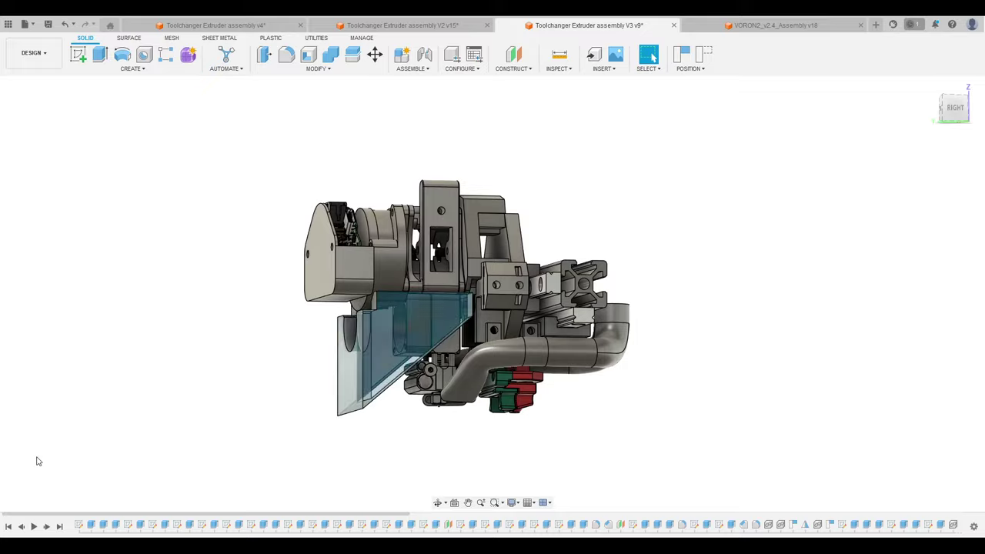
middle_click_drag(38, 461, 316, 339, "shift")
left_click(952, 109)
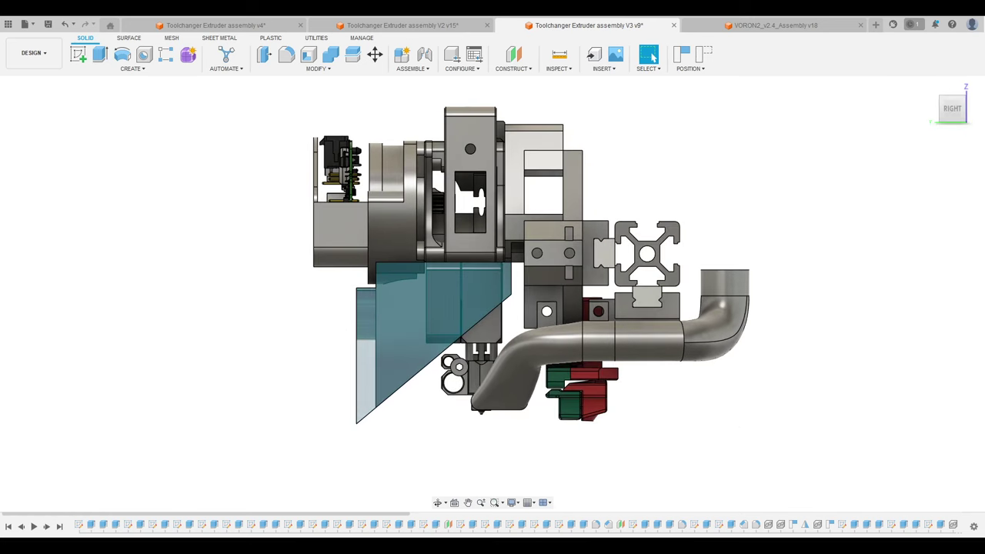
Step: Switch to the V2 assembly, hide its short part-cooling ducts and show the red probe mount beneath the rail extrusion
left_click(403, 25)
middle_click_drag(385, 297, 353, 254, "shift")
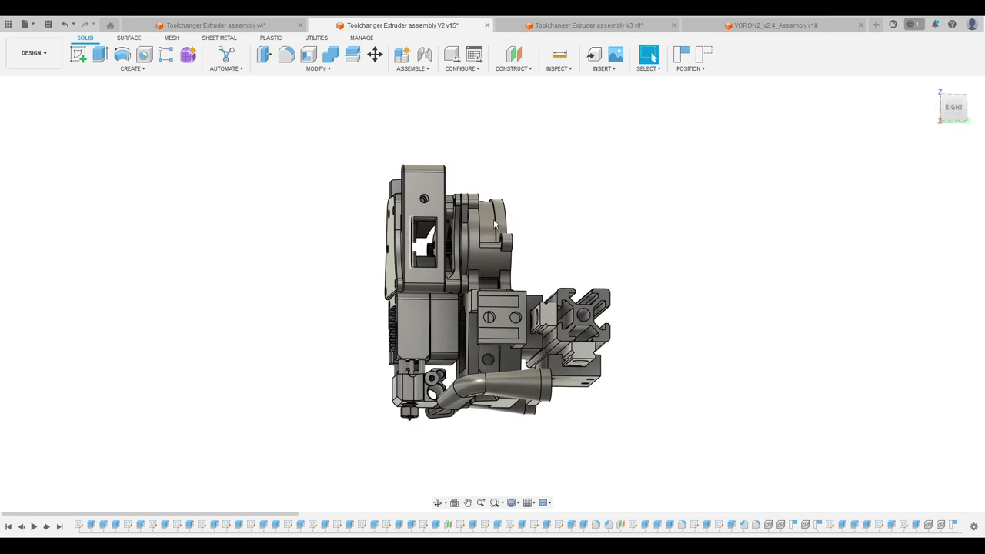
left_click(944, 121)
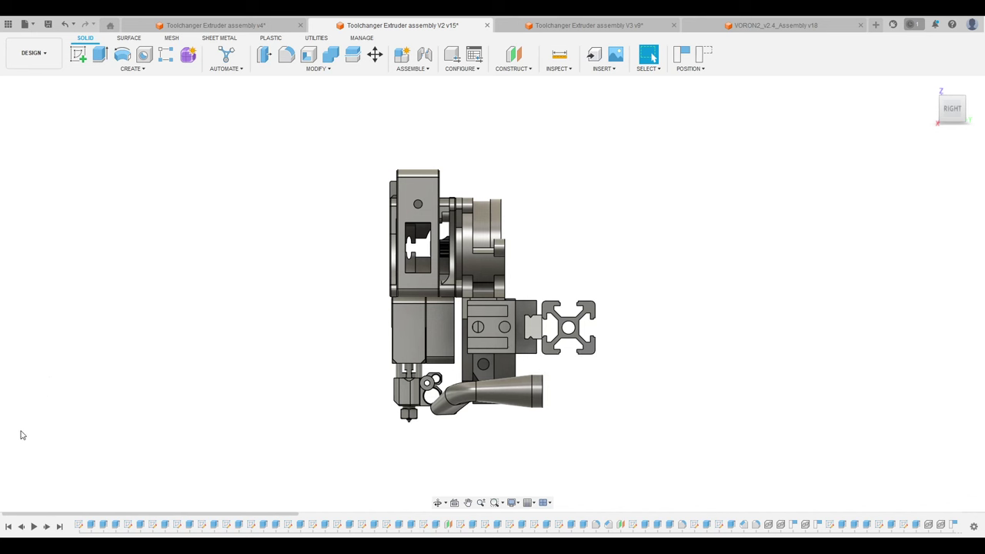
key("v")
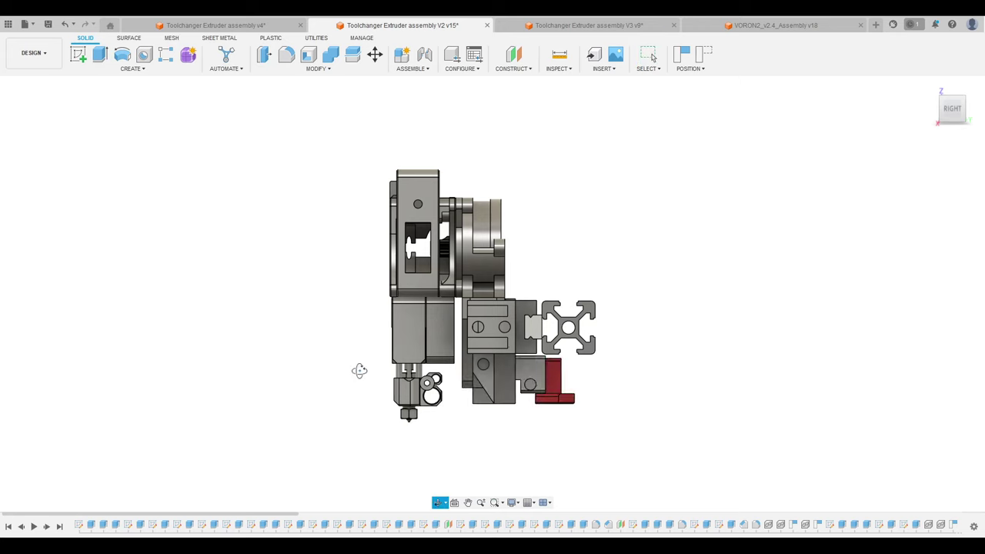
mouse_move(360, 371)
middle_mouse_down("shift")
mouse_move(330, 369)
mouse_move(378, 358)
mouse_move(369, 371)
mouse_move(347, 369)
mouse_move(362, 374)
middle_mouse_up("shift")
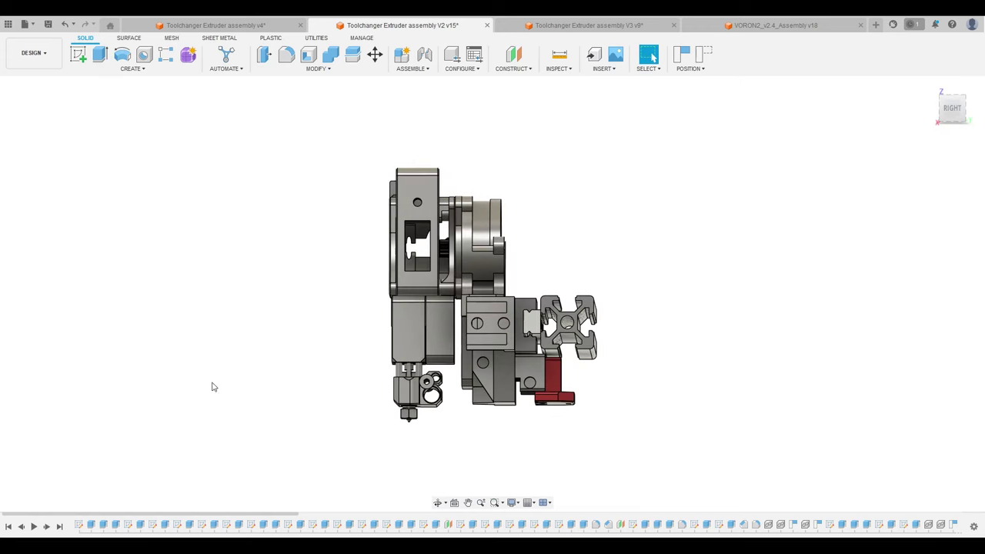
middle_click_drag(214, 388, 199, 394, "shift")
Step: Show the V2 assembly's longer part-cooling ducts along with the complete probe, tool board and transparent front duct
key("v")
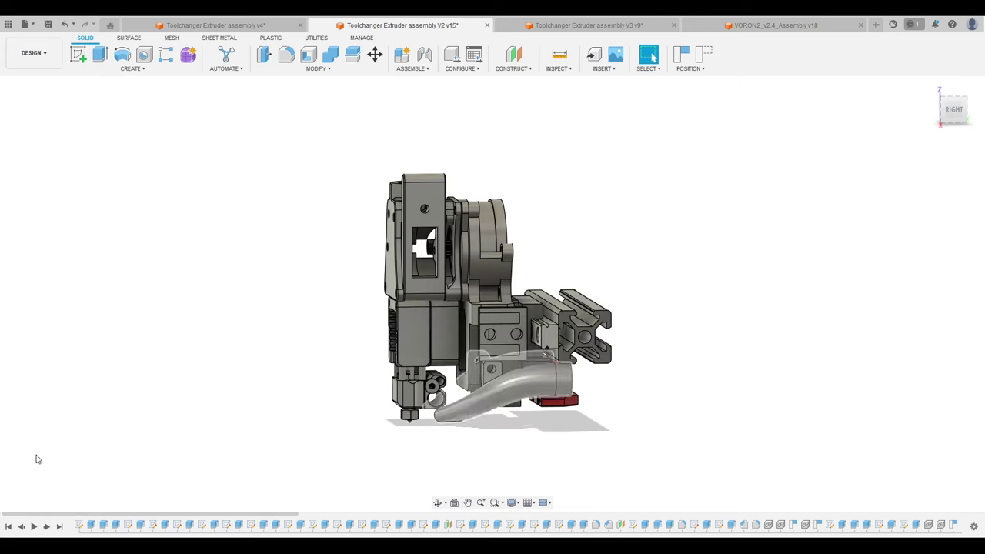
middle_click_drag(329, 400, 283, 378, "shift")
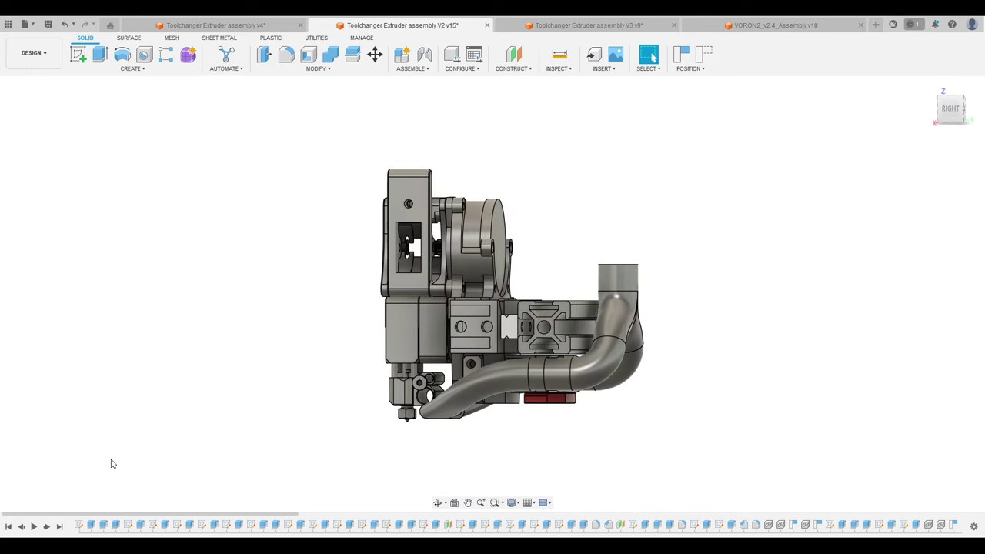
middle_click_drag(182, 407, 181, 408, "shift")
left_click(35, 435)
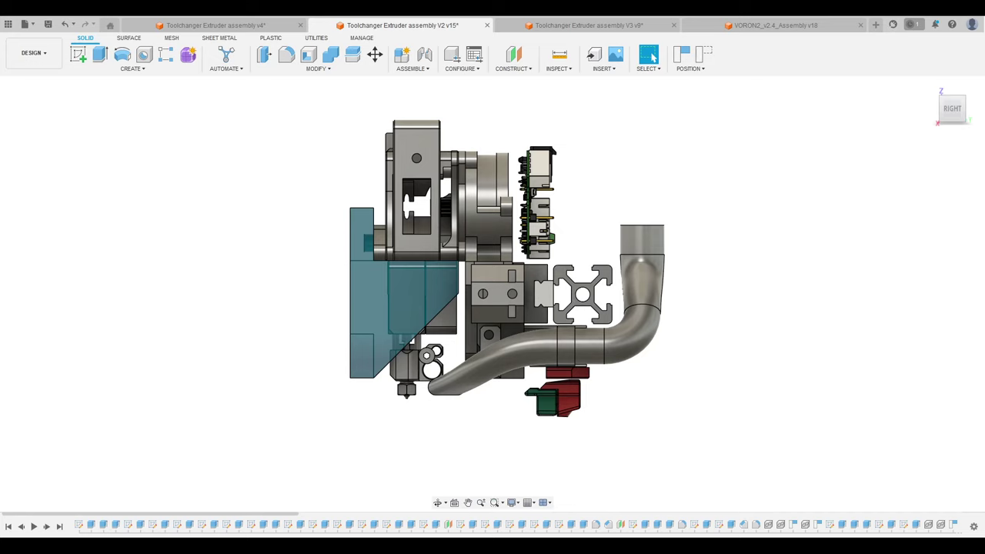
Step: Examine the V2 side brackets next to the extruder from the front and above, highlighting their top faces
middle_click_drag(518, 202, 543, 310, "shift")
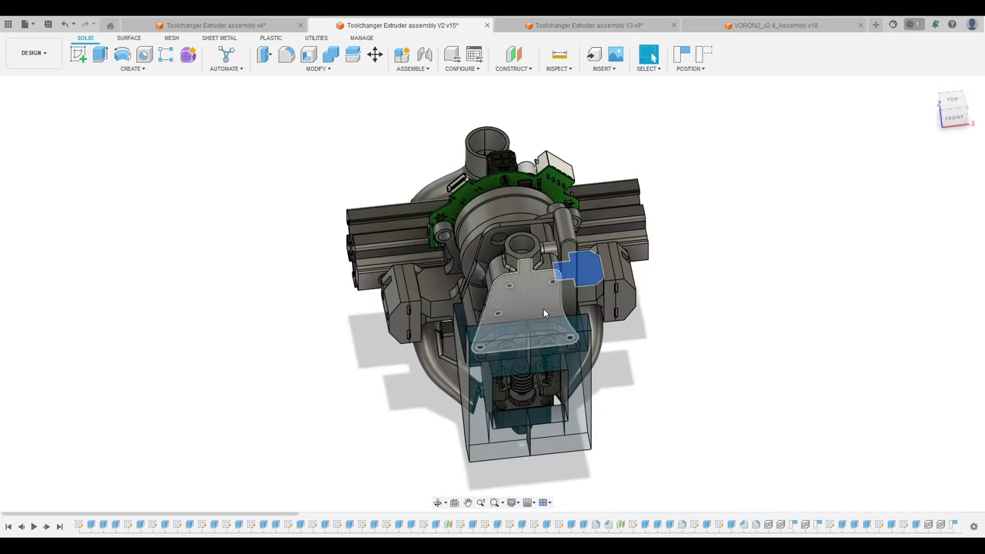
left_click(439, 287)
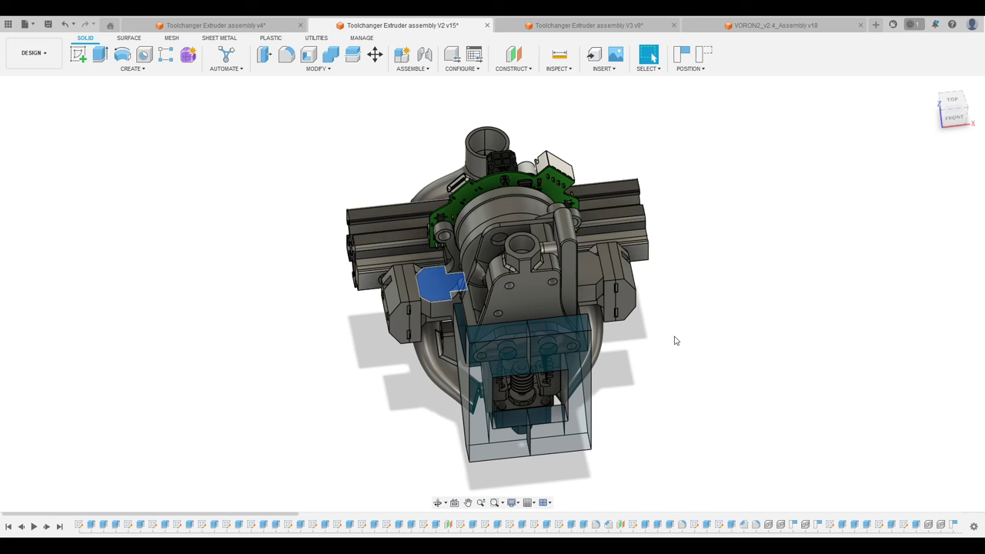
middle_click_drag(711, 347, 664, 306, "shift")
middle_click_drag(733, 342, 714, 346, "shift")
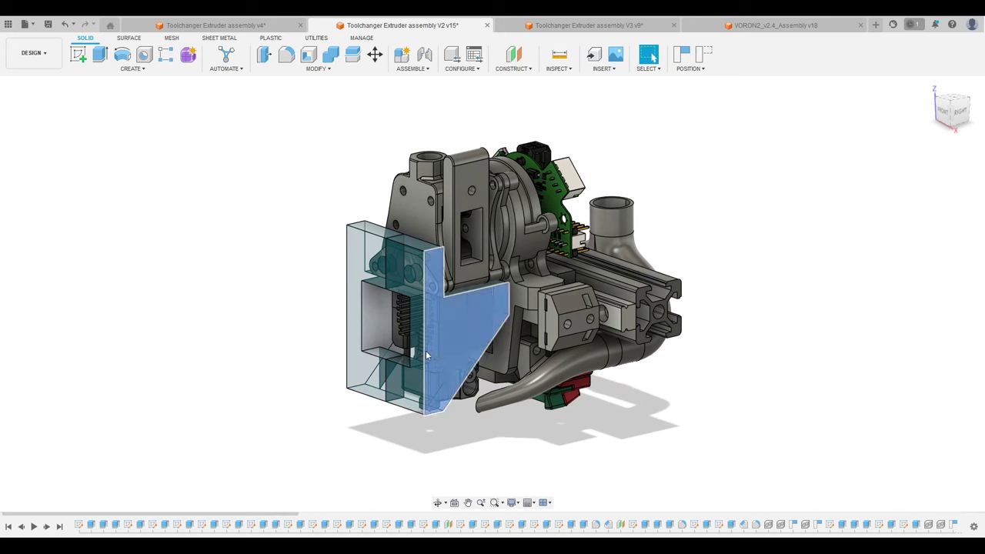
Step: Inspect the transparent front duct around the V2 hotend at an angle and from the right side
left_click(406, 281)
left_click(451, 418)
middle_click_drag(542, 453, 489, 382, "shift")
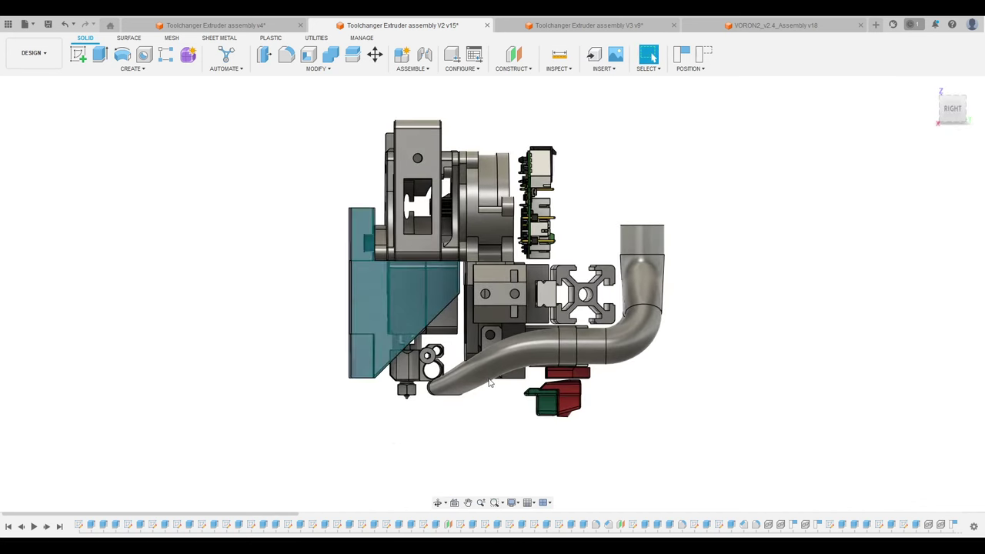
left_click(410, 275)
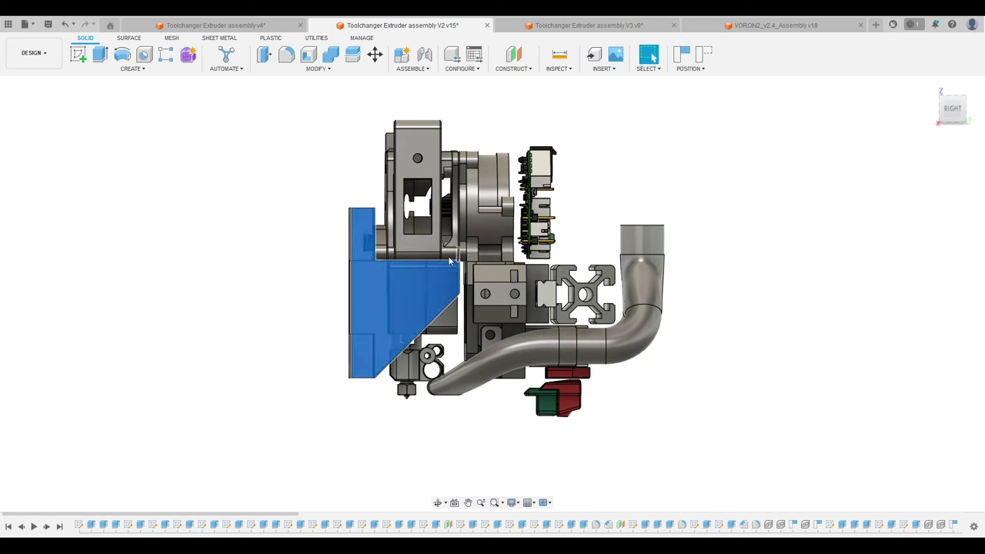
left_click(127, 384)
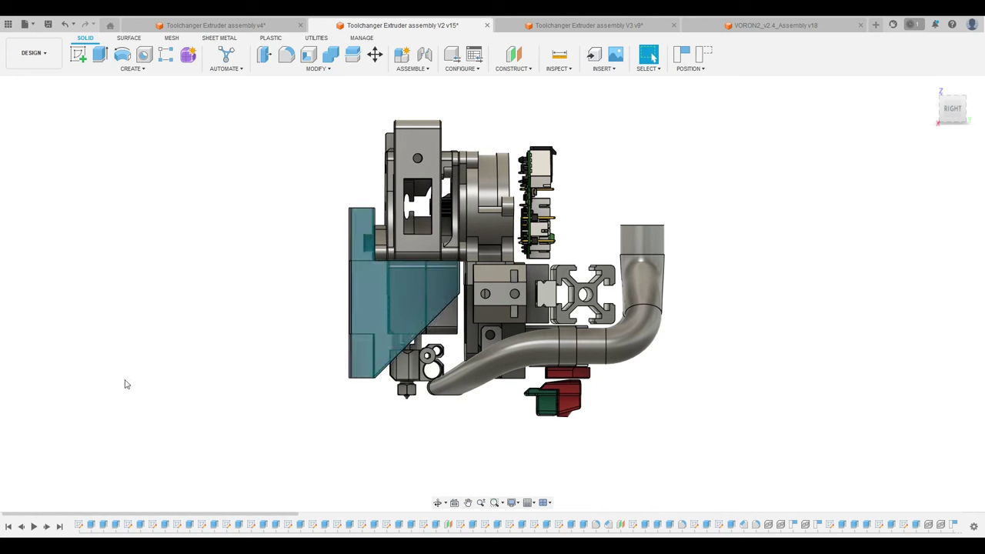
middle_click_drag(258, 354, 309, 355, "shift")
Step: Switch to the V3 assembly and examine the front-mounted motor and rear bracket in the right side view
key("ctrl+Tab")
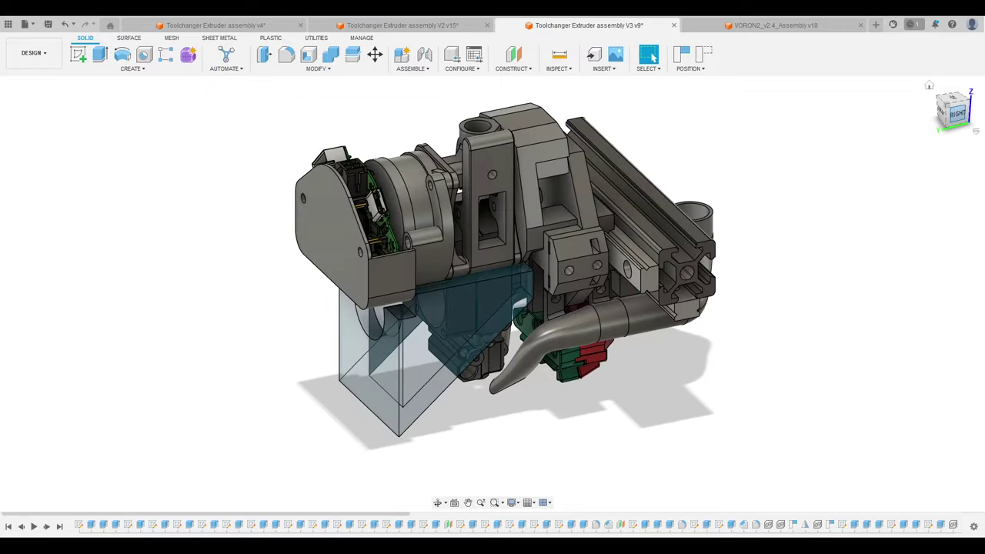
left_click(955, 115)
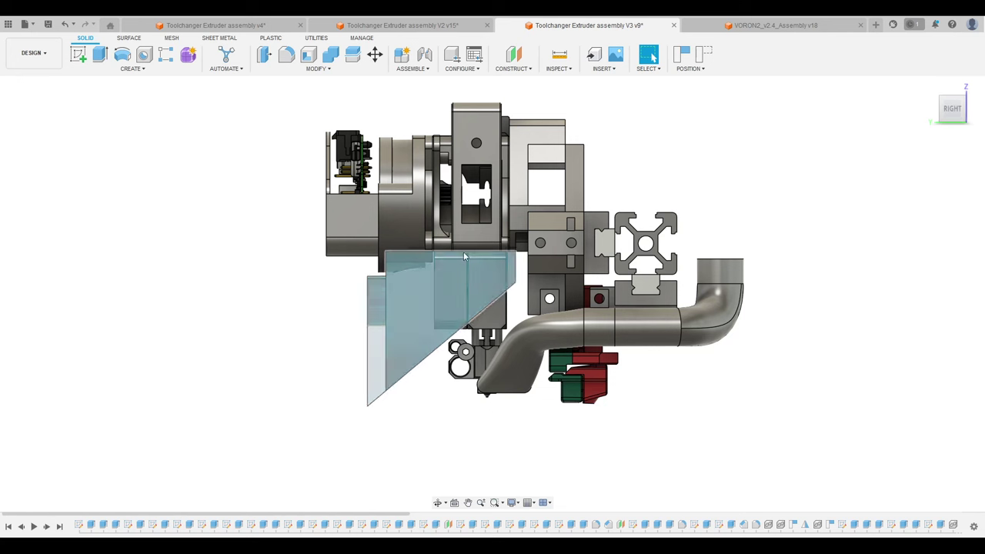
left_click(397, 162)
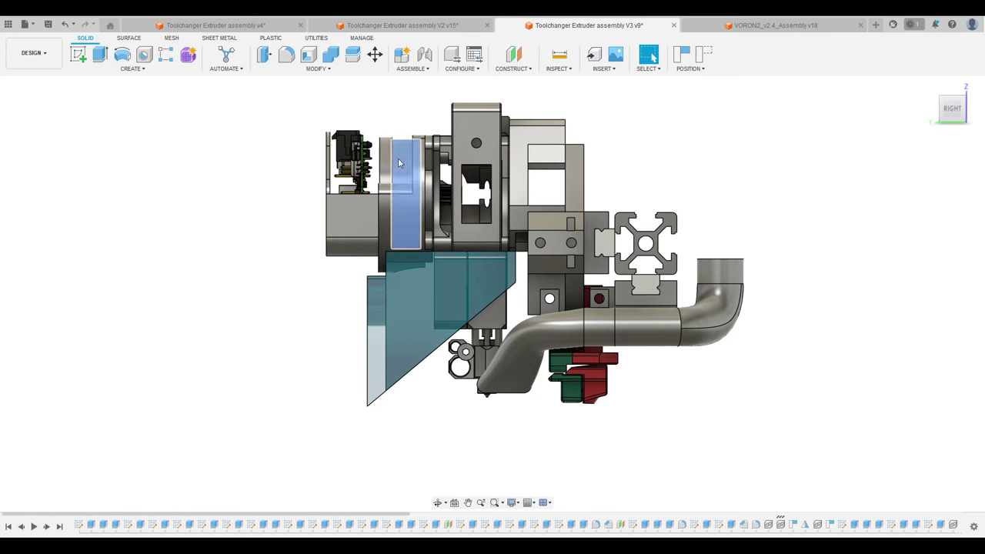
left_click(579, 199)
middle_click_drag(603, 189, 639, 201, "shift")
Step: Compare the V2 toolhead's side profile and tool board placement with the V3 assembly viewed from the side and below
key("ctrl+Tab")
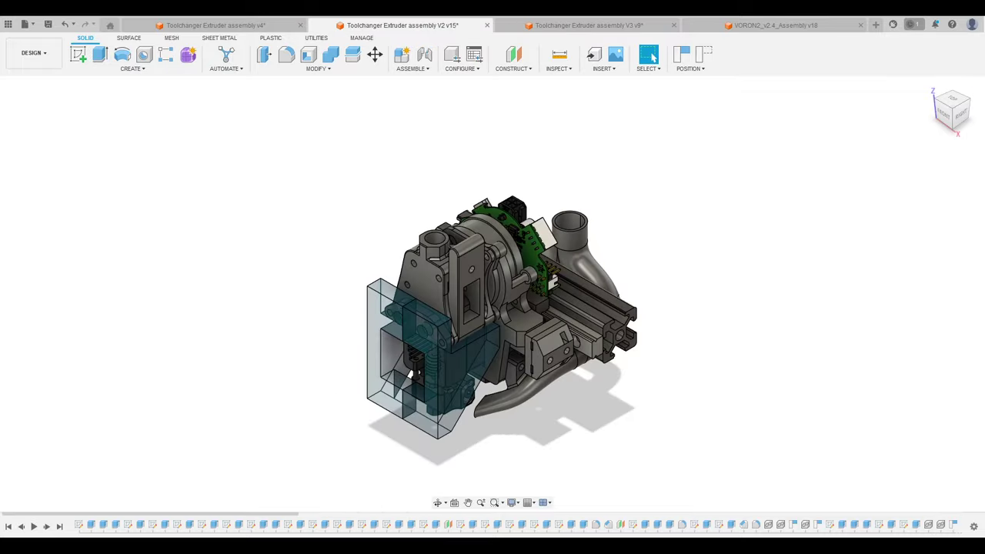
middle_click_drag(416, 373, 310, 332, "shift")
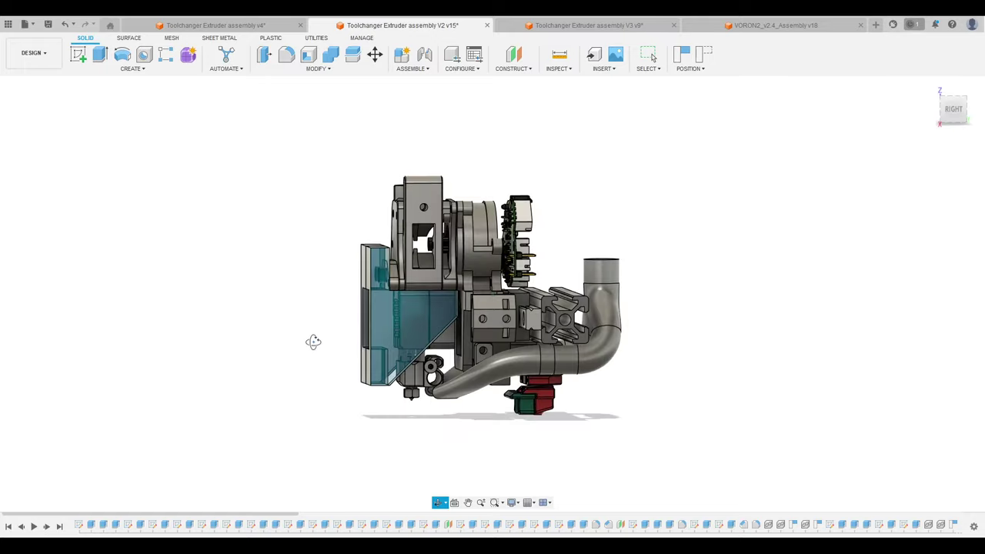
mouse_move(313, 341)
middle_mouse_down("shift")
mouse_move(370, 363)
mouse_move(313, 347)
middle_mouse_up("shift")
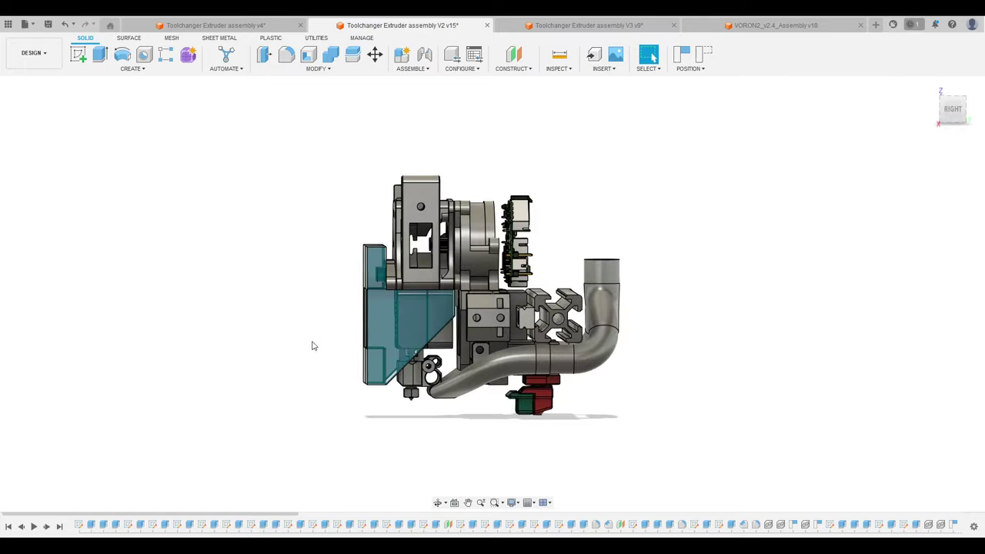
left_click(614, 24)
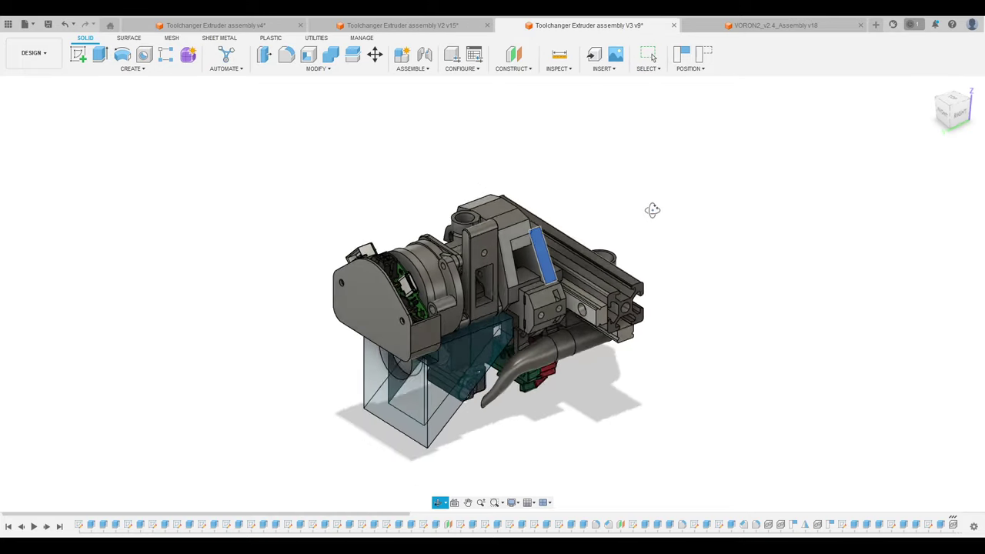
middle_click_drag(655, 193, 639, 172, "shift")
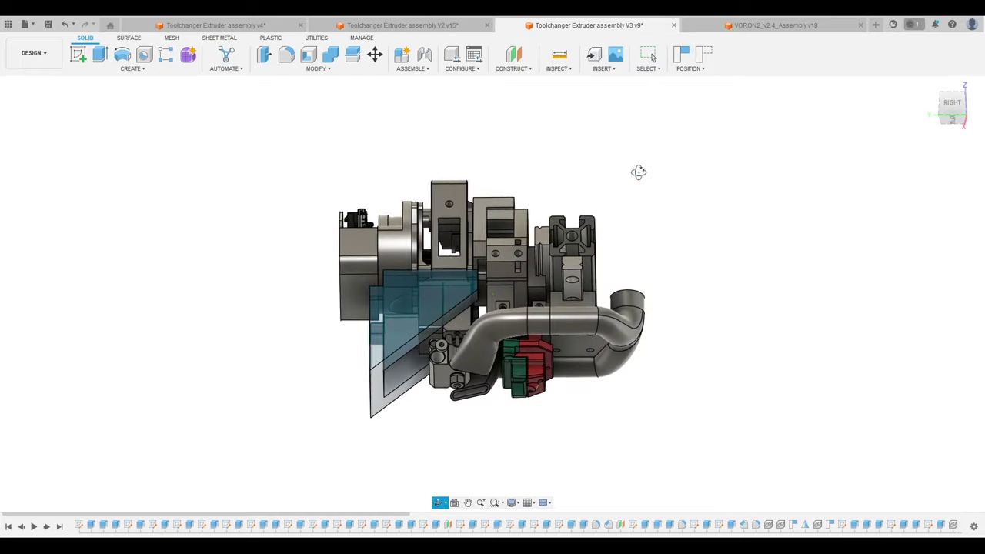
mouse_move(676, 208)
middle_mouse_down("shift")
mouse_move(611, 213)
mouse_move(590, 196)
mouse_move(665, 209)
middle_mouse_up("shift")
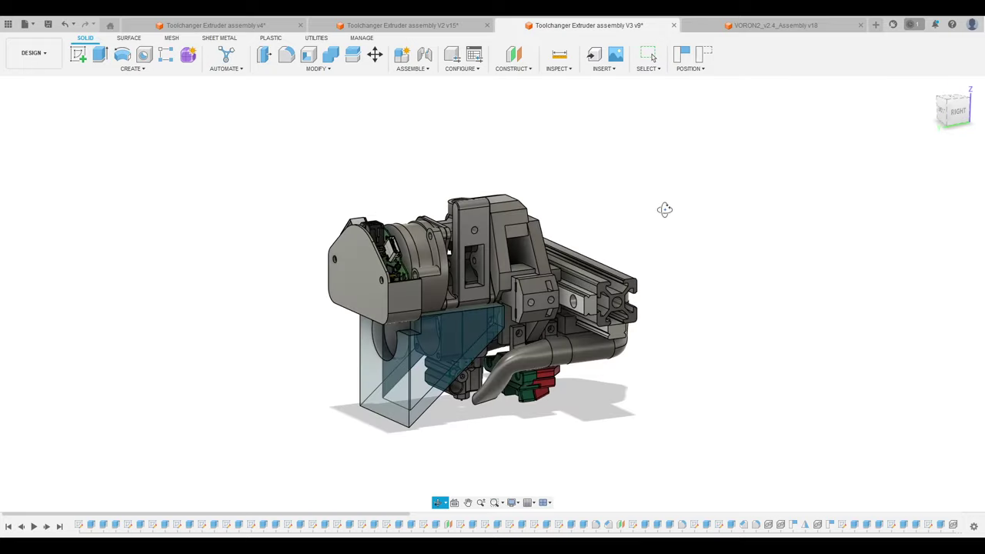
Step: Compare the V2 toolhead's front and underside, including the looped cooling ducts and probe, with the V3 assembly's front-right side
left_click(441, 24)
middle_click_drag(635, 180, 722, 196, "shift")
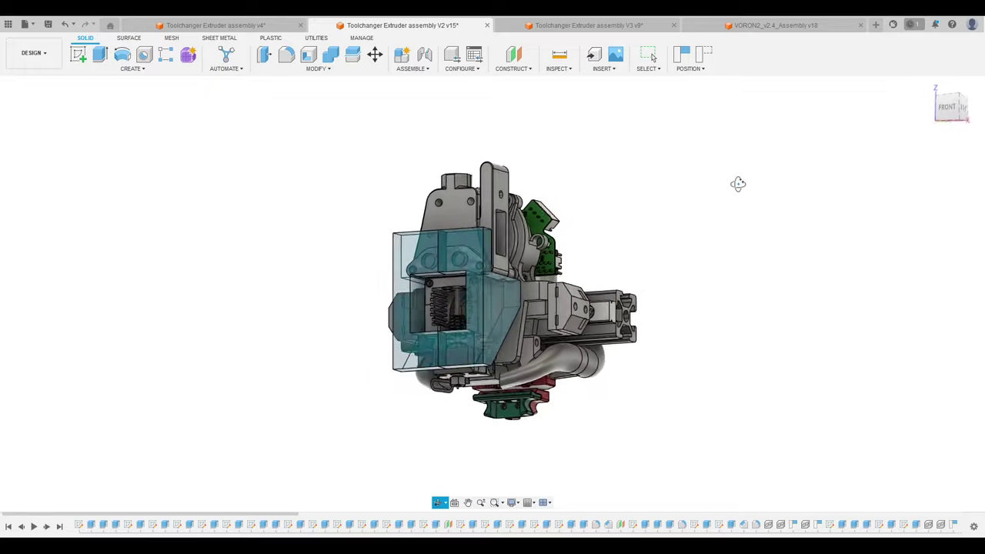
middle_click_drag(764, 171, 759, 137, "shift")
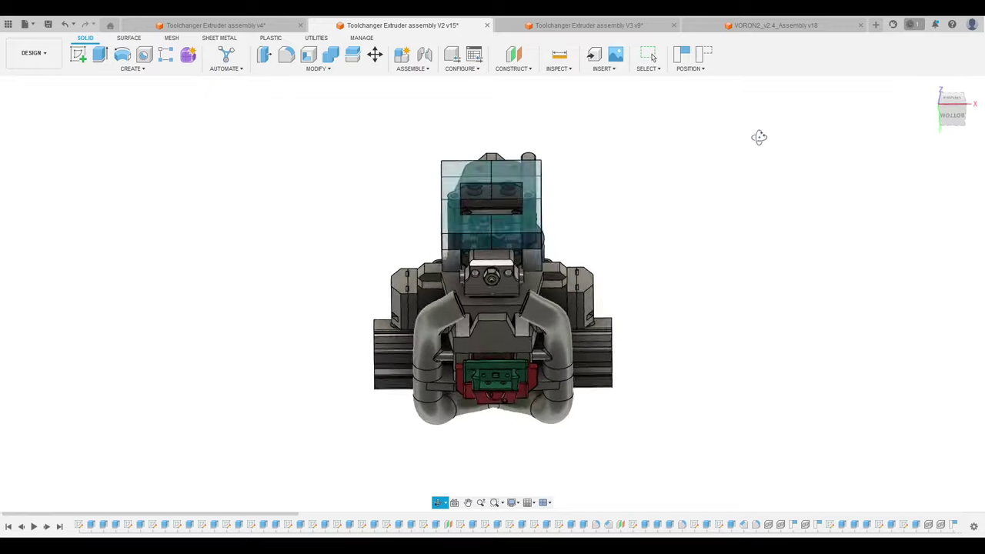
left_click(589, 25)
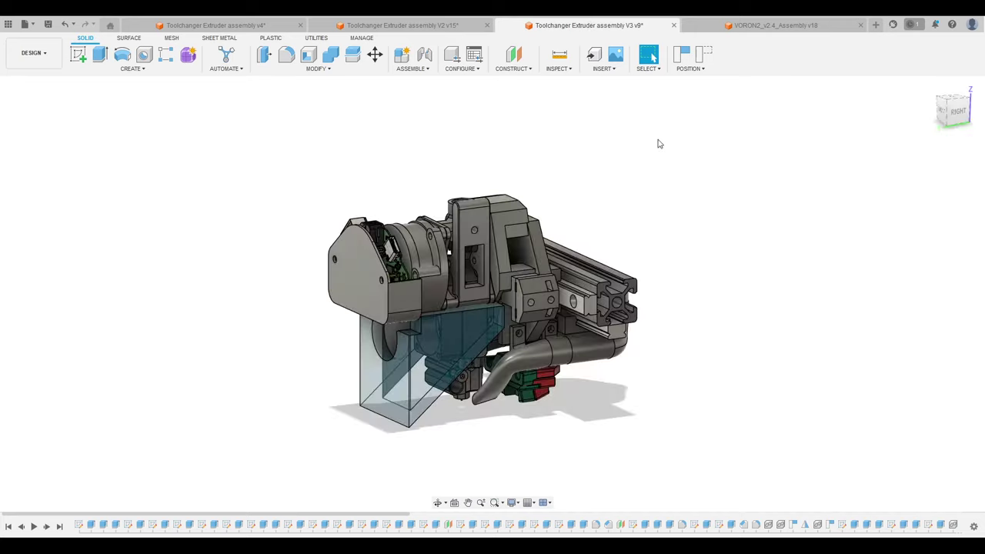
middle_click_drag(702, 114, 692, 183, "shift")
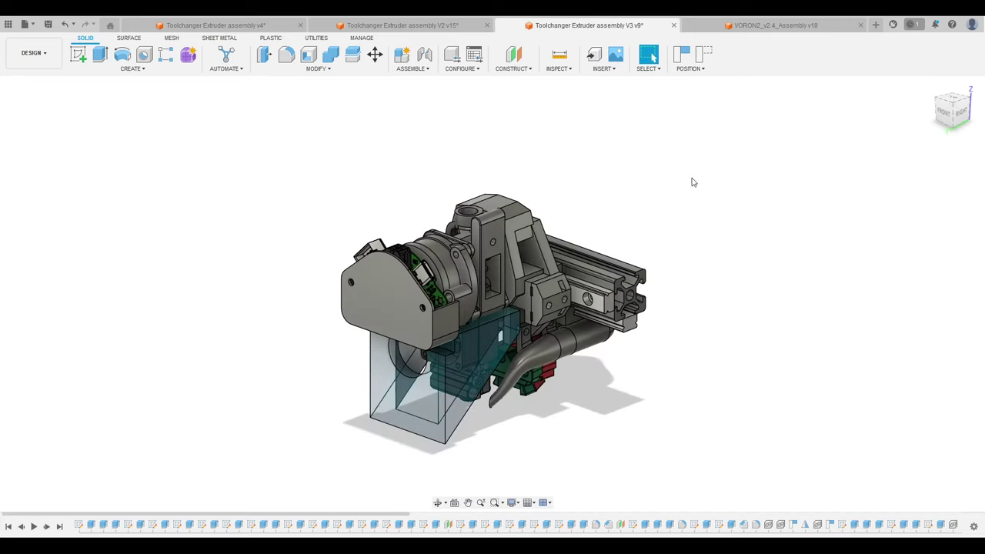
left_click(400, 25)
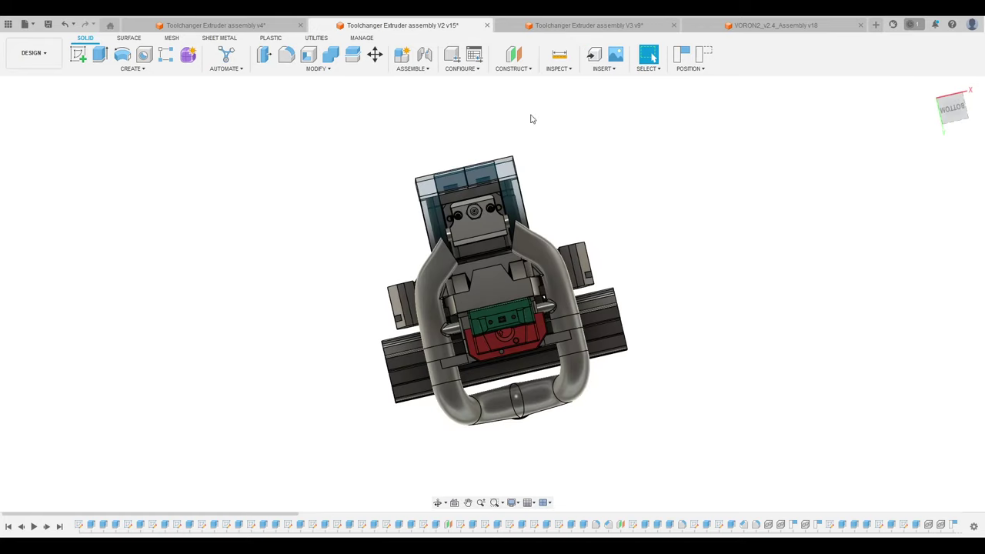